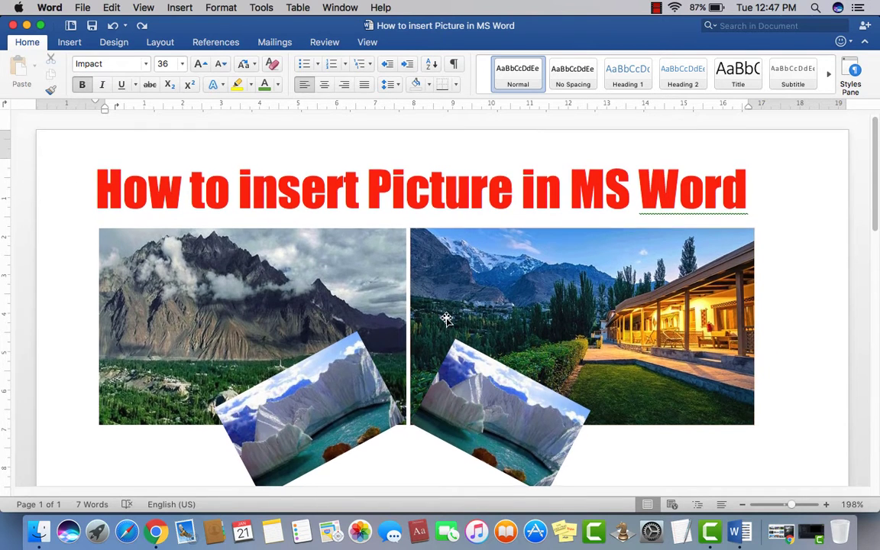
# - Place the insertion point on the empty line below the mountain, house and glacier pictures
pyautogui.scroll(-5, 446, 315)
pyautogui.scroll(2, 446, 320)
pyautogui.scroll(-15, 447, 318)
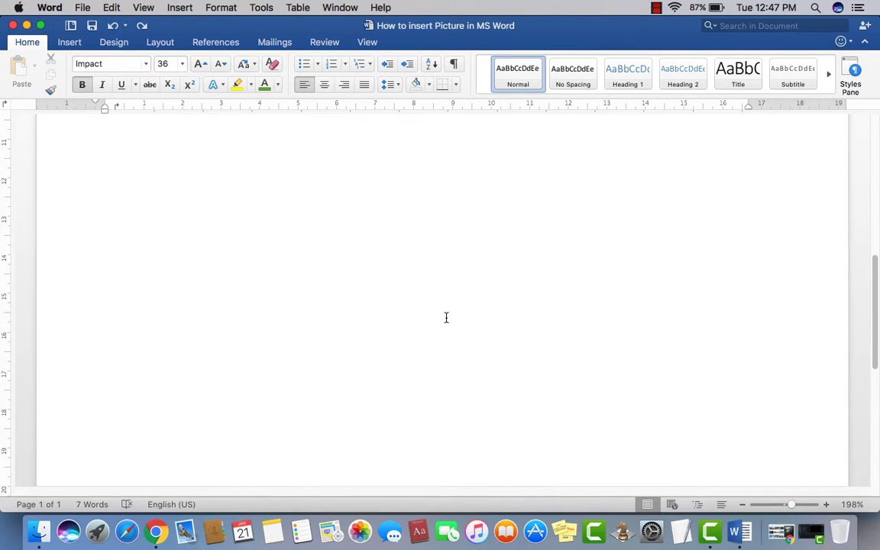
pyautogui.scroll(7, 446, 319)
pyautogui.scroll(7, 366, 351)
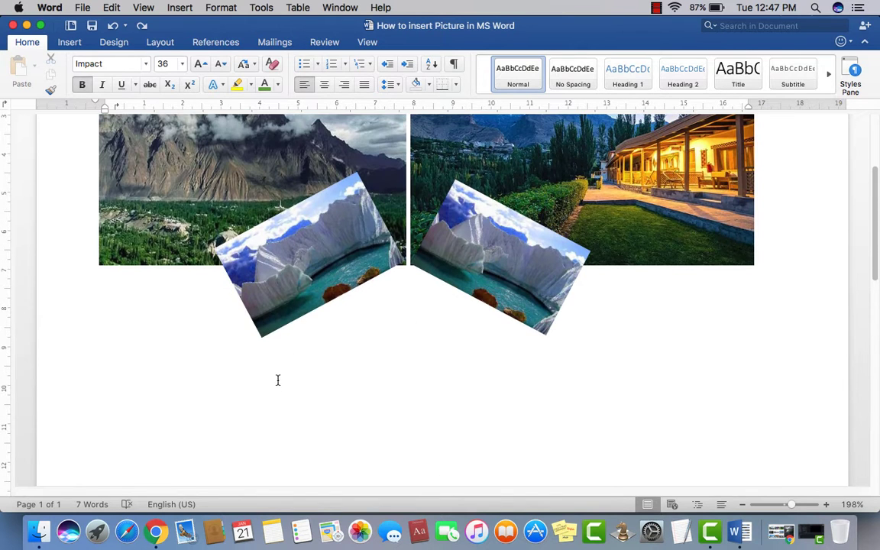
pyautogui.doubleClick(276, 388)
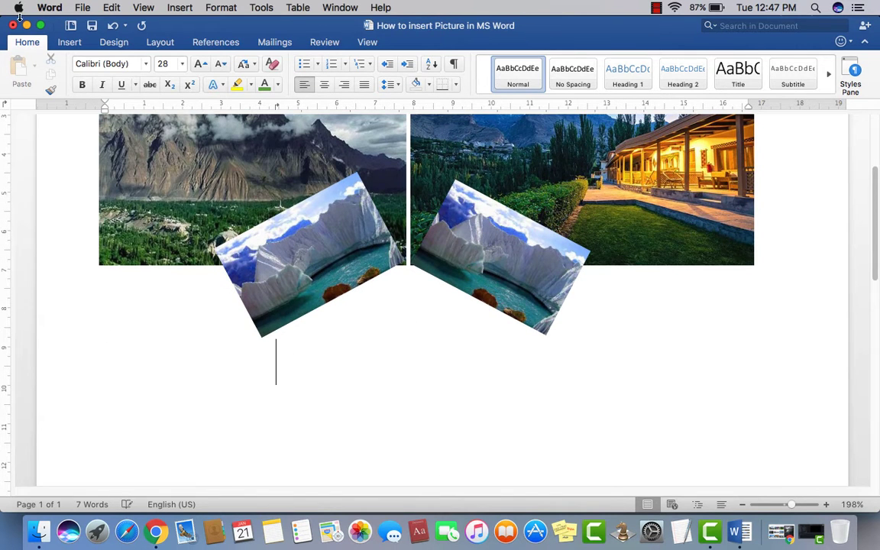
# - Add a blank second page to the document from the Insert tab
pyautogui.click(68, 43)
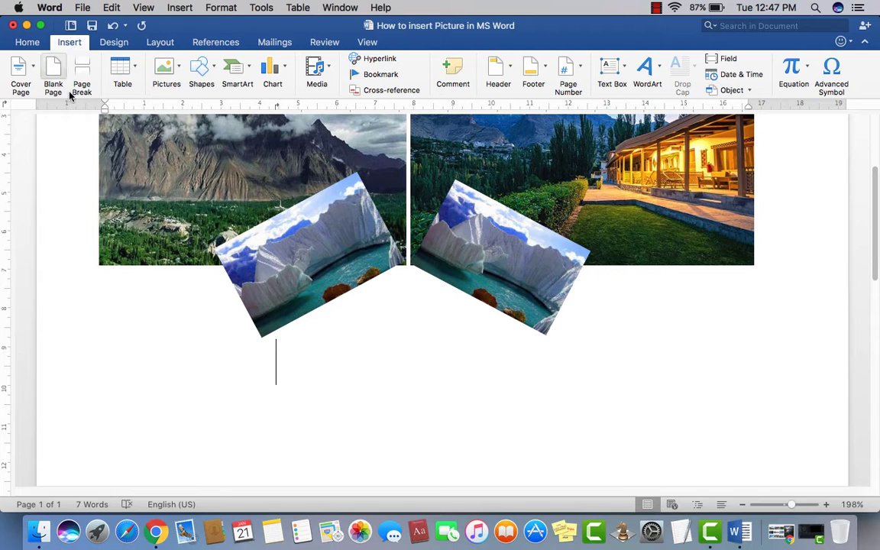
pyautogui.click(57, 68)
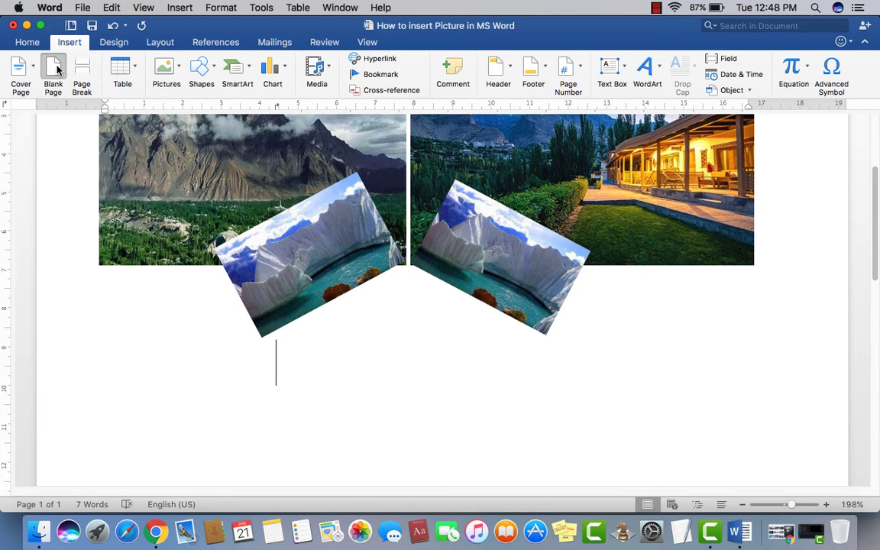
pyautogui.scroll(3, 257, 200)
pyautogui.scroll(-2, 257, 200)
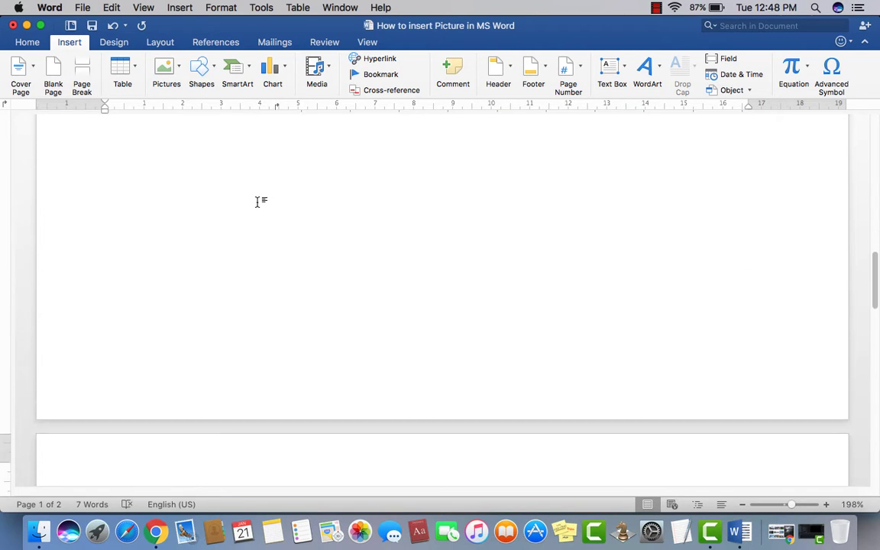
pyautogui.scroll(-5, 260, 207)
pyautogui.scroll(-2, 260, 203)
pyautogui.scroll(-1, 257, 199)
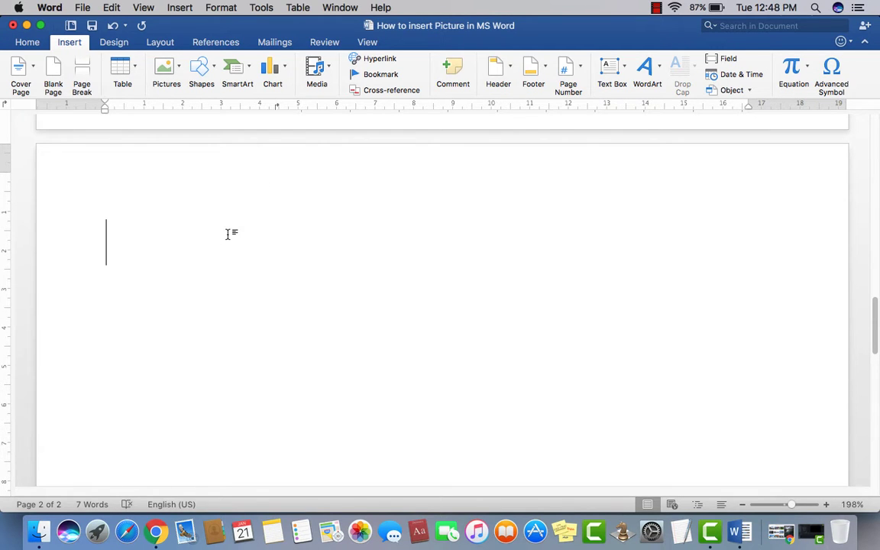
# - Type the heading 'Insert Picture' at the top of page 2, followed by a new line
pyautogui.write('M')
pyautogui.press('BackSpace')
pyautogui.write('I')
pyautogui.write('nsert Pic')
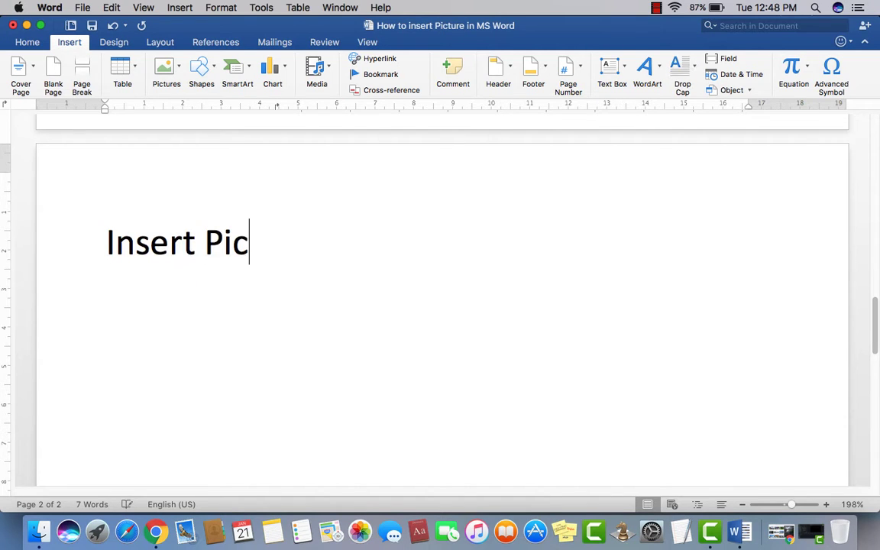
pyautogui.write('ture')
pyautogui.press('Return')
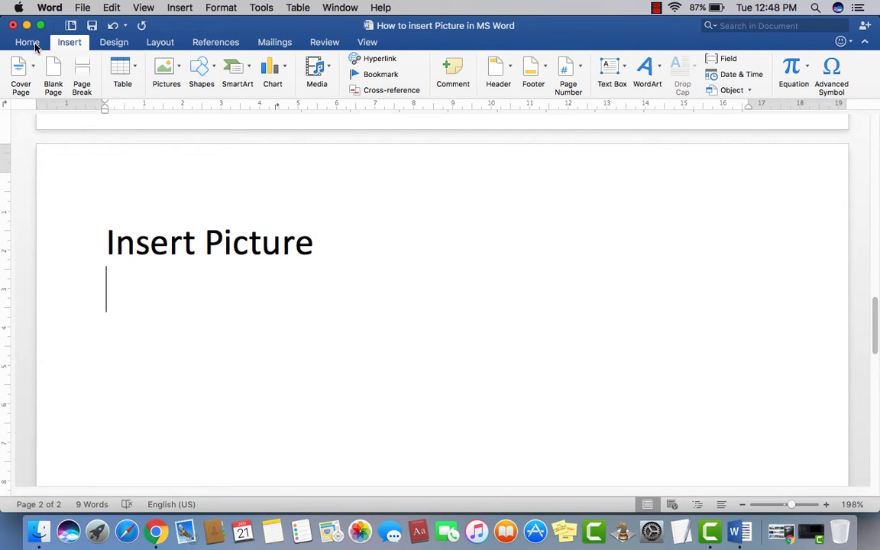
# - Open the Insert tab's Pictures menu, after briefly trying and closing the Photo Browser
pyautogui.click(34, 44)
pyautogui.click(73, 42)
pyautogui.click(180, 69)
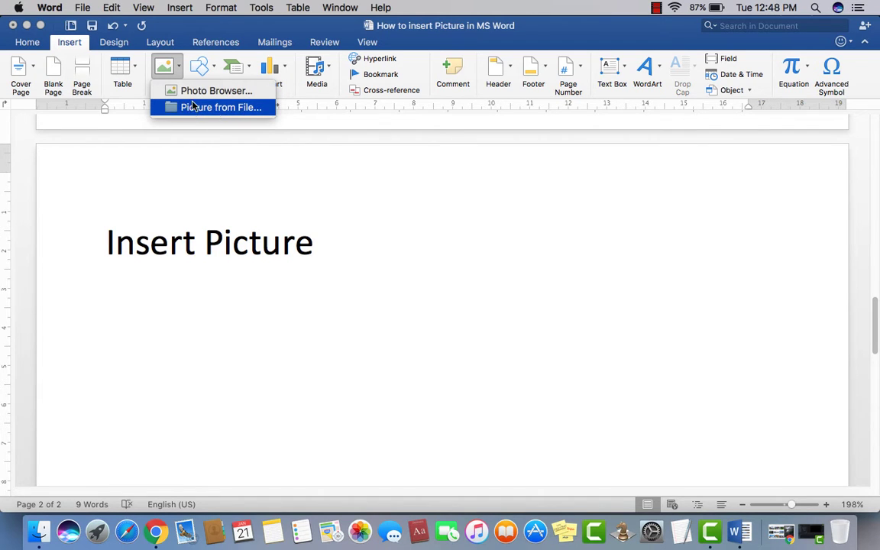
pyautogui.click(192, 96)
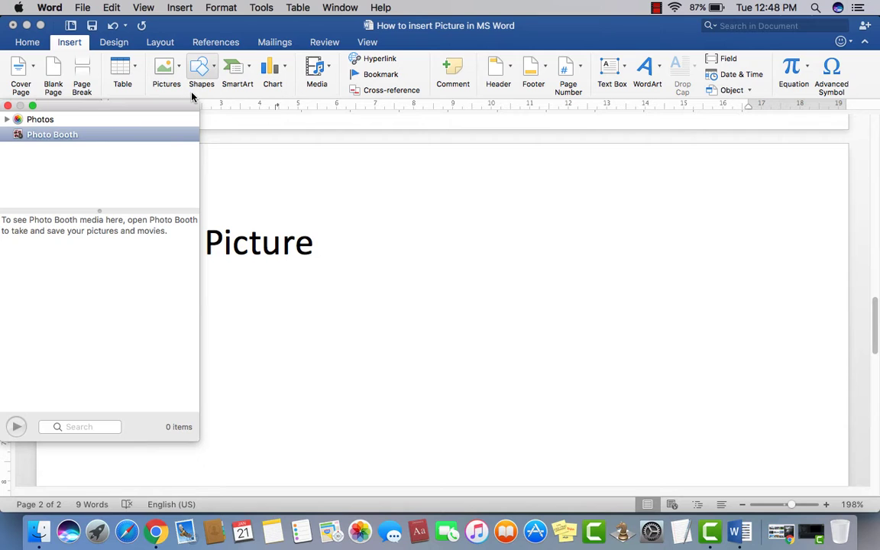
pyautogui.click(8, 106)
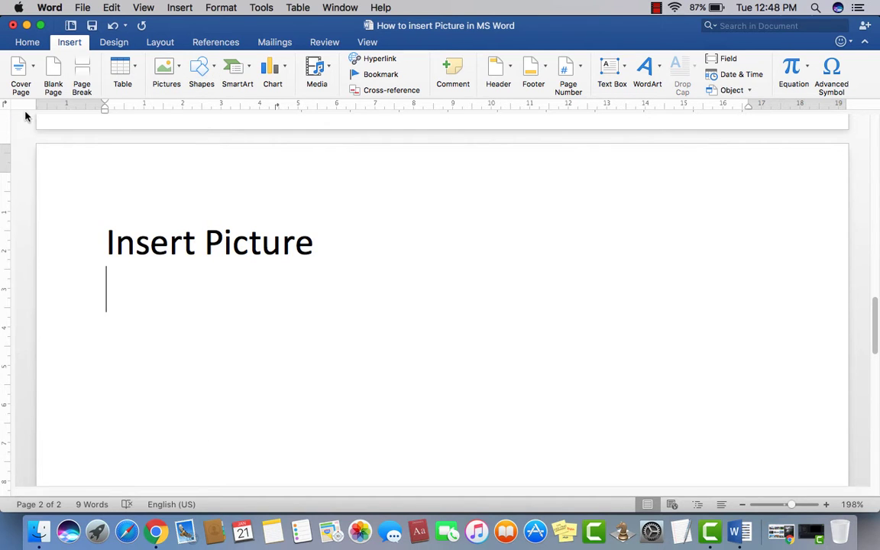
pyautogui.click(179, 69)
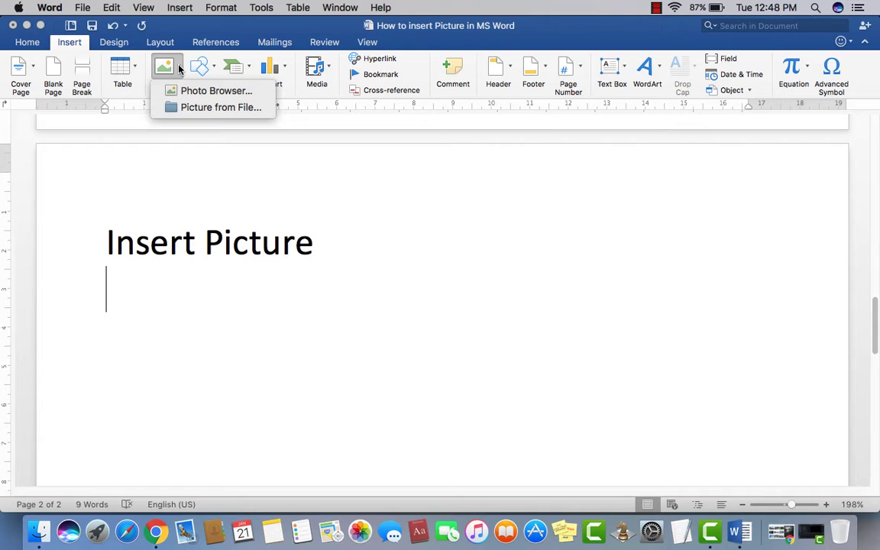
pyautogui.click(249, 254)
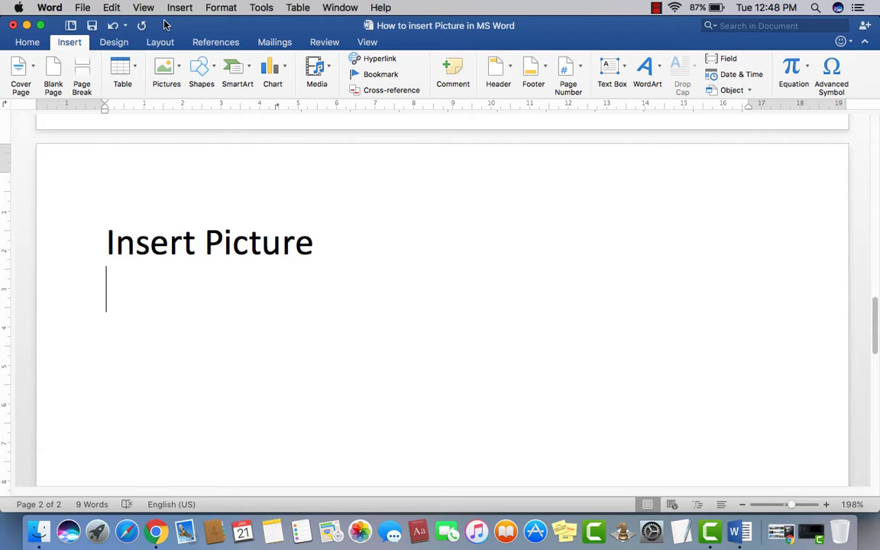
pyautogui.click(180, 68)
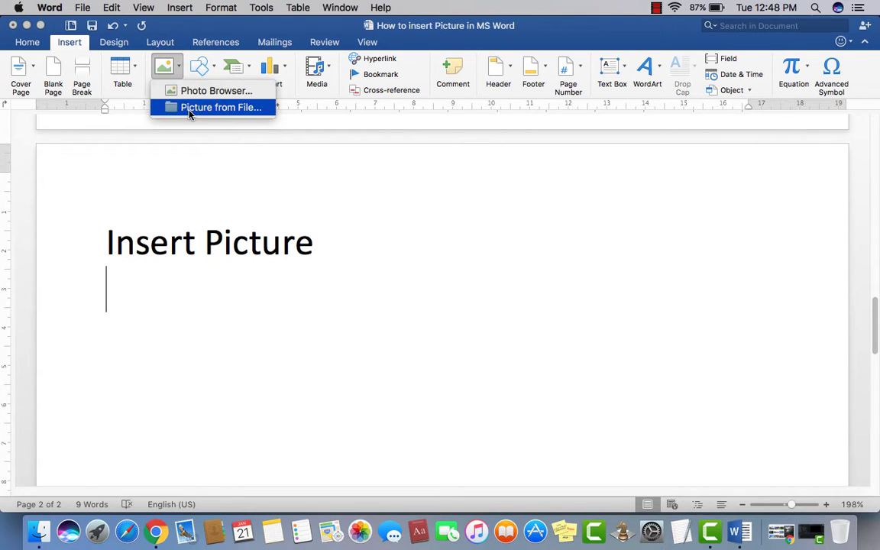
# - Insert P4.jpg, the lakeside pagoda photo, from the Desktop images via Picture from File
pyautogui.click(237, 110)
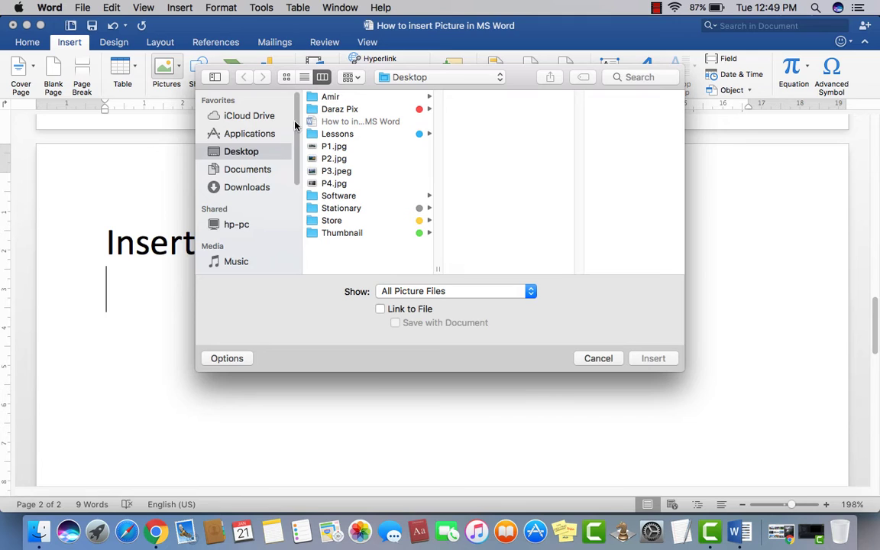
pyautogui.scroll(-3, 294, 128)
pyautogui.scroll(3, 283, 134)
pyautogui.moveTo(298, 121); pyautogui.dragTo(298, 104)
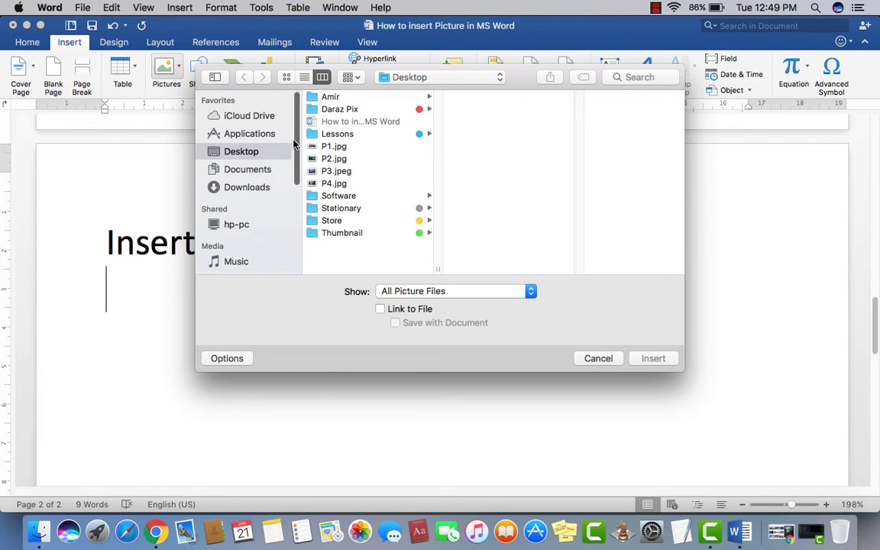
pyautogui.scroll(-3, 296, 153)
pyautogui.scroll(3, 259, 161)
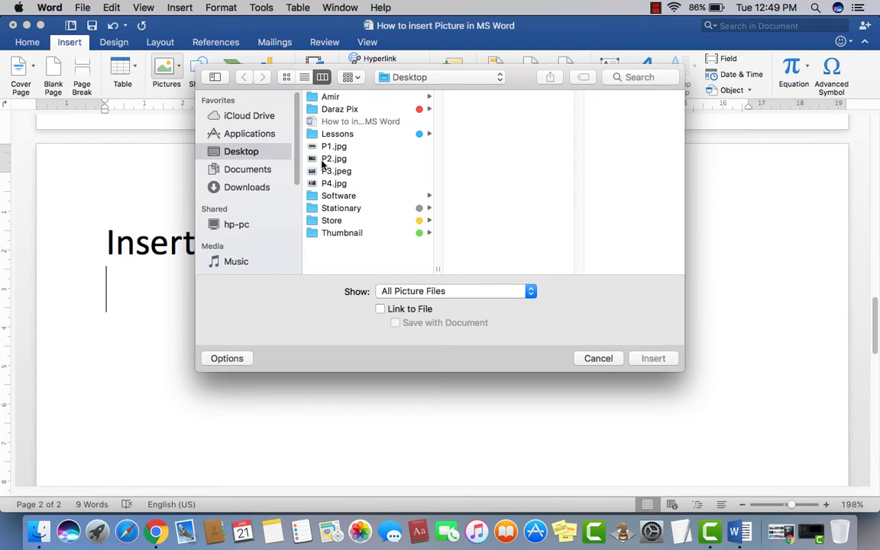
pyautogui.click(334, 148)
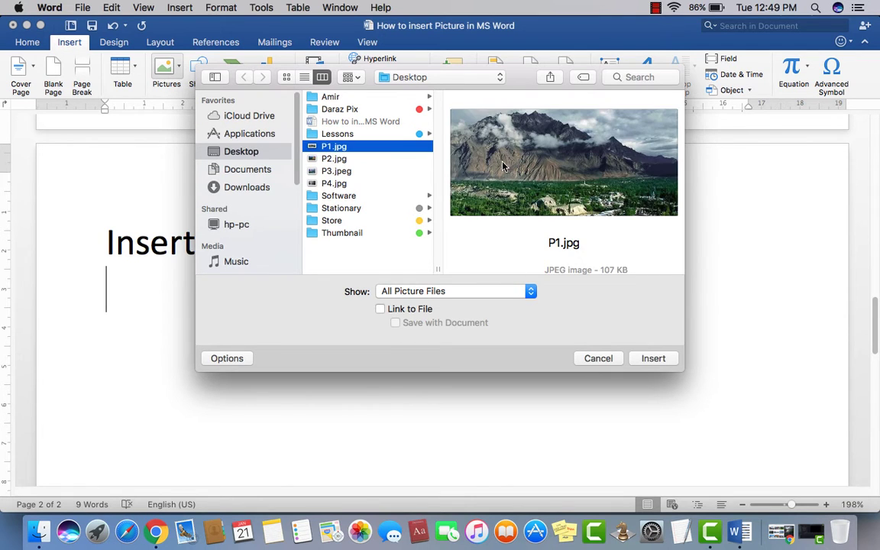
pyautogui.press('Down')
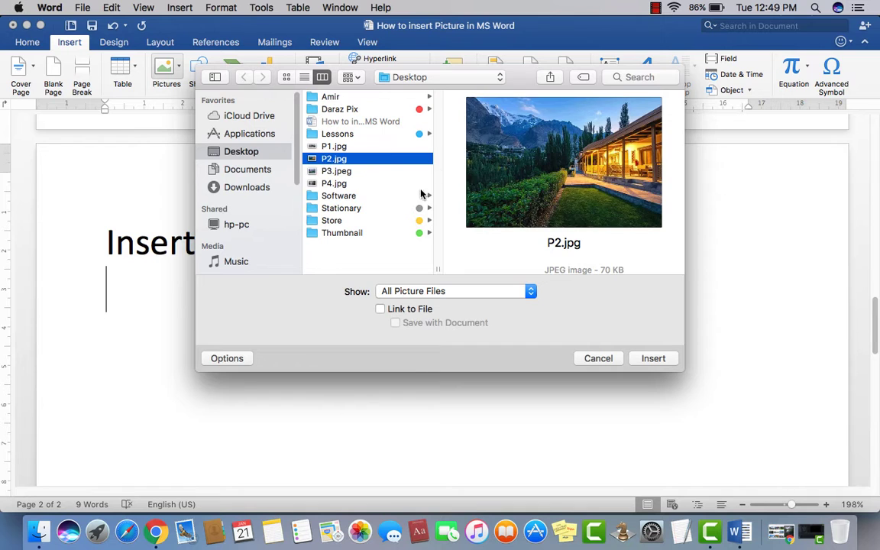
pyautogui.press('Down')
pyautogui.press('Down')
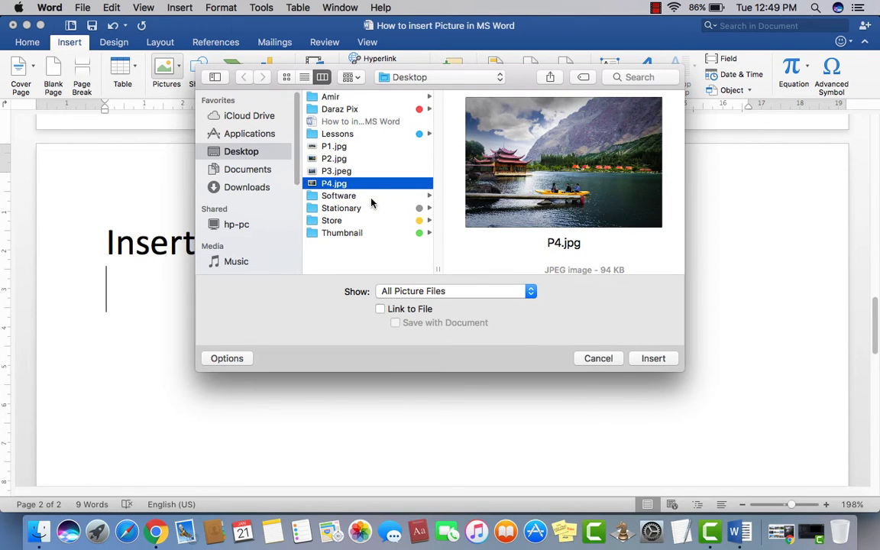
pyautogui.click(650, 358)
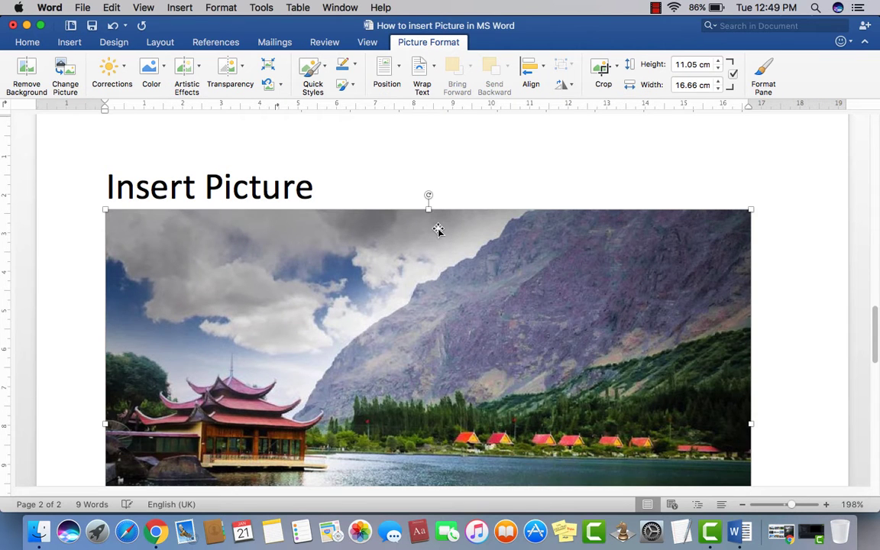
pyautogui.scroll(5, 438, 229)
pyautogui.scroll(-5, 438, 229)
pyautogui.scroll(-3, 438, 229)
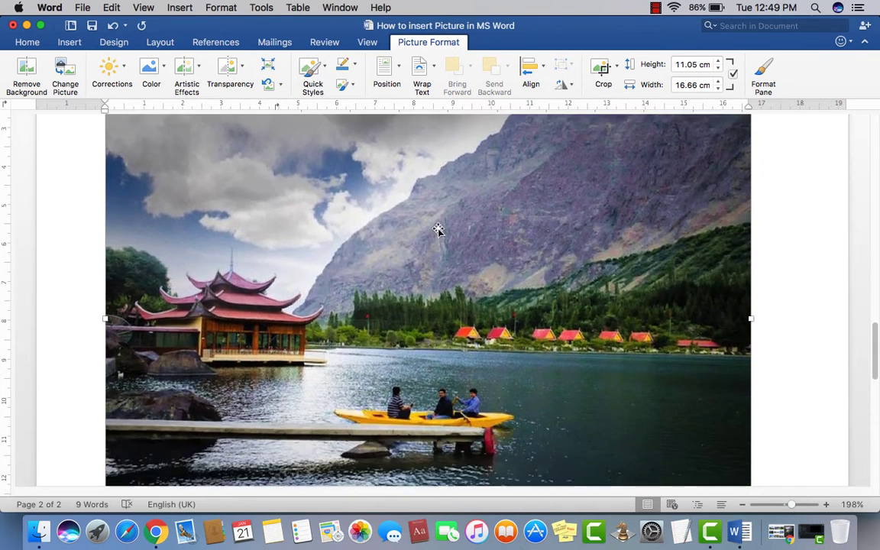
pyautogui.scroll(3, 437, 229)
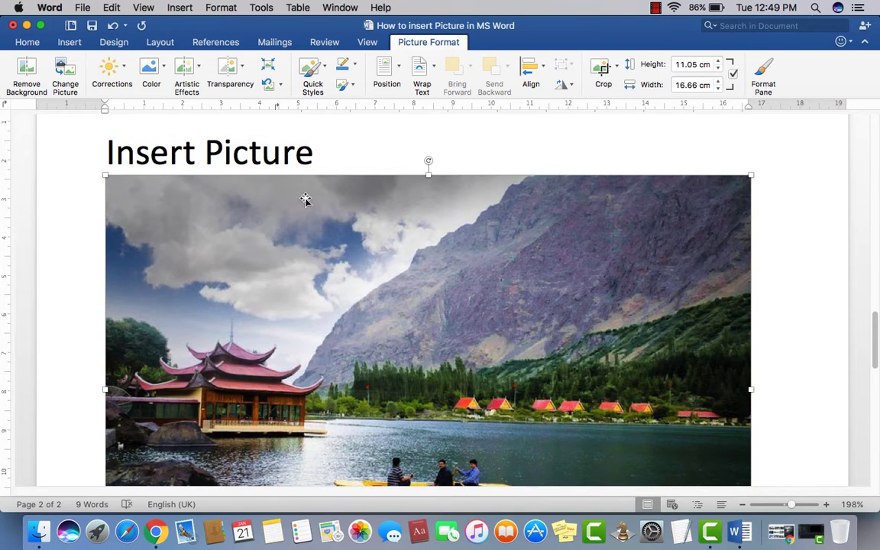
pyautogui.click(783, 222)
pyautogui.scroll(-5, 707, 225)
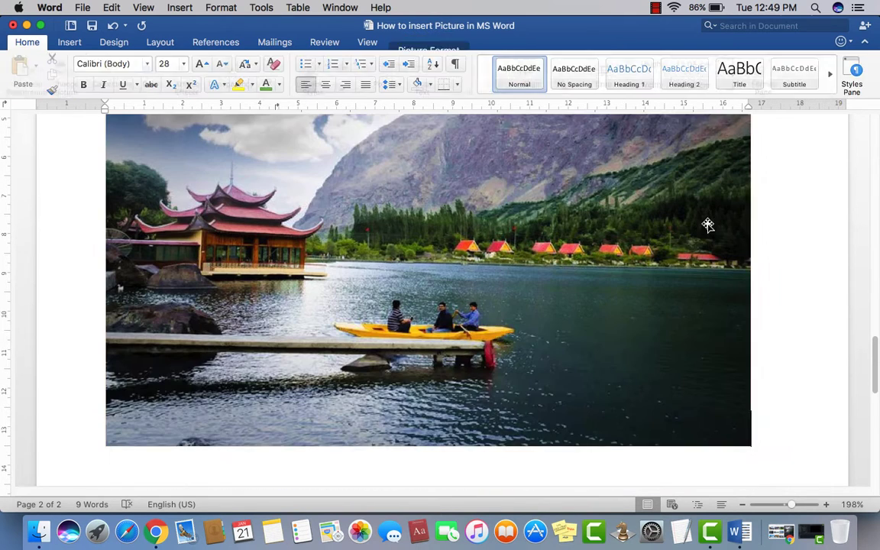
pyautogui.click(667, 285)
pyautogui.scroll(4, 668, 289)
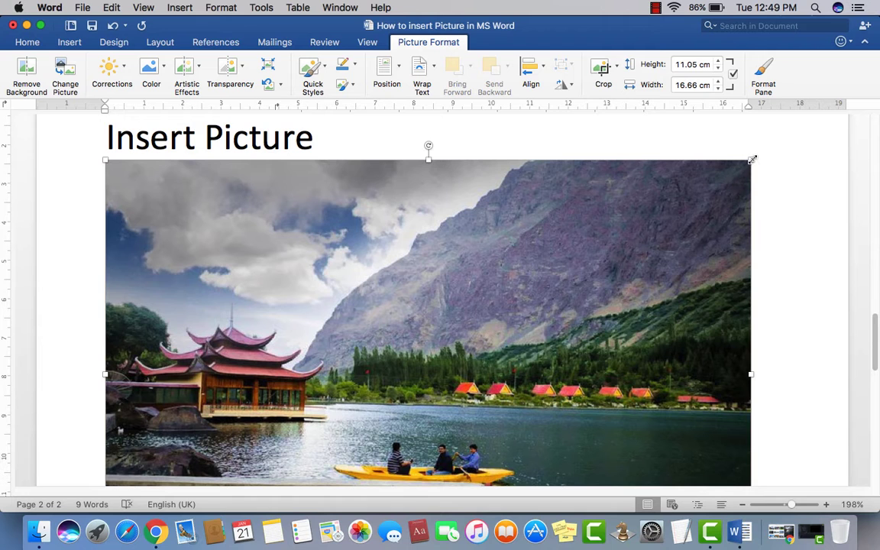
# - Resize the lake photo from its corner handle down to 7.23 × 4.8 cm
pyautogui.moveTo(703, 191); pyautogui.dragTo(313, 276)
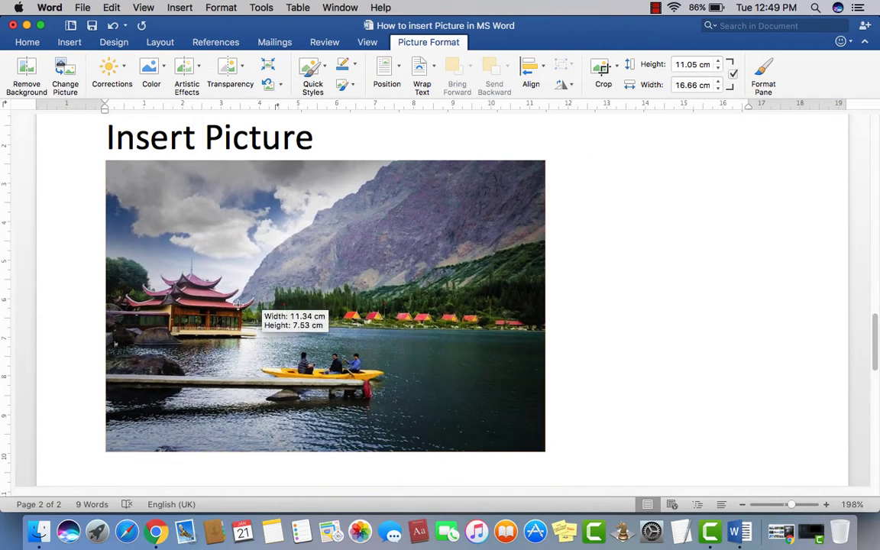
pyautogui.moveTo(312, 276); pyautogui.dragTo(212, 264)
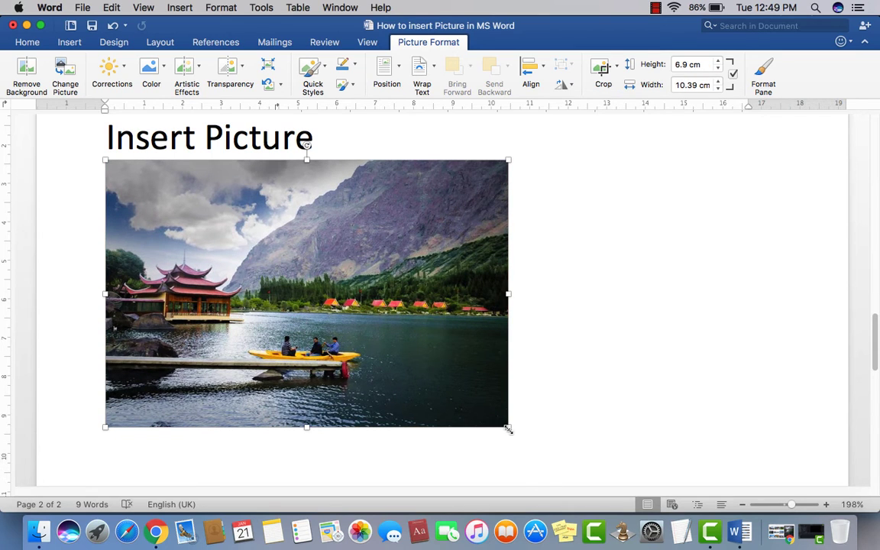
pyautogui.moveTo(508, 429)
pyautogui.mouseDown()
pyautogui.moveTo(574, 467)
pyautogui.moveTo(305, 295)
pyautogui.moveTo(320, 320)
pyautogui.mouseUp()
pyautogui.scroll(5, 405, 398)
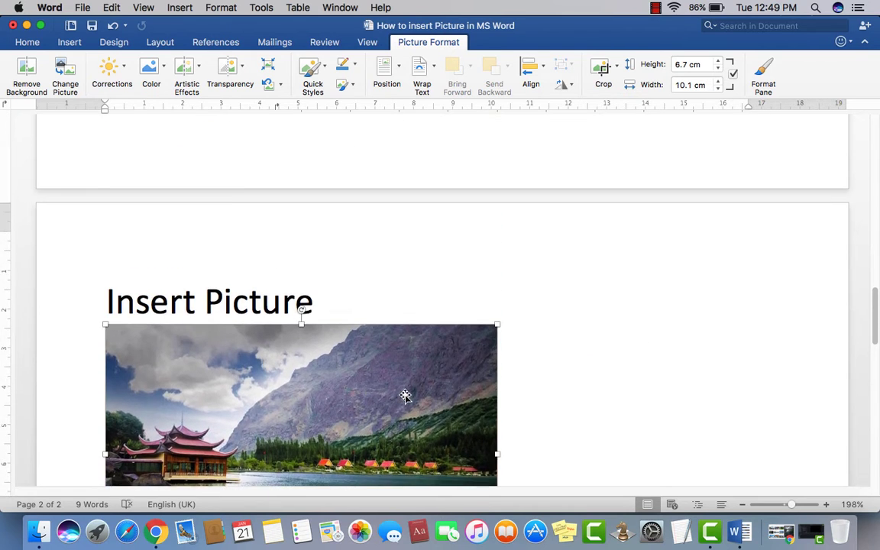
pyautogui.scroll(-2, 404, 396)
pyautogui.scroll(-2, 405, 396)
pyautogui.scroll(-2, 409, 365)
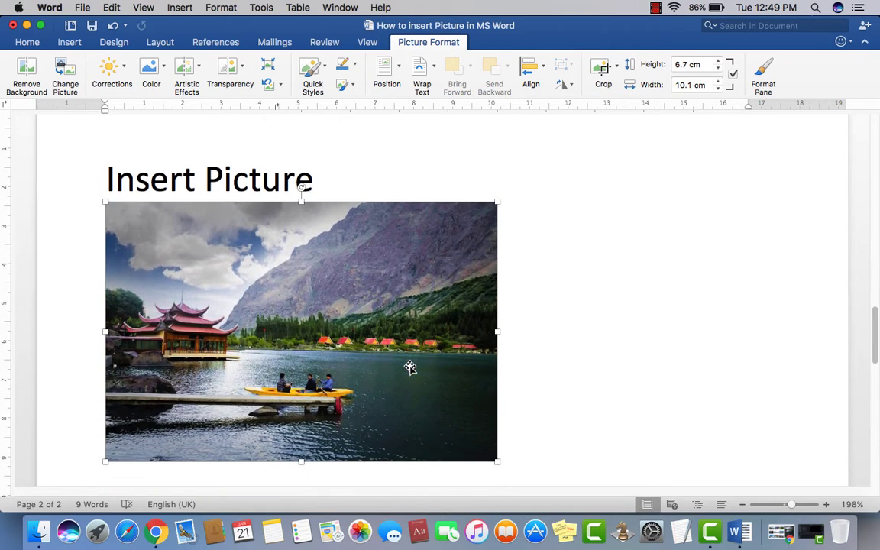
pyautogui.moveTo(497, 456); pyautogui.dragTo(385, 382)
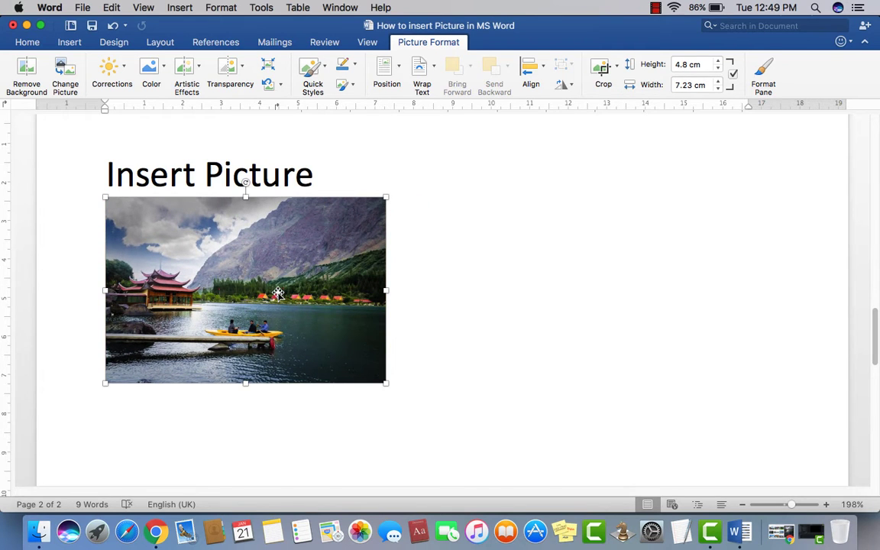
pyautogui.moveTo(278, 293)
pyautogui.mouseDown()
pyautogui.moveTo(618, 300)
pyautogui.moveTo(322, 289)
pyautogui.moveTo(605, 283)
pyautogui.mouseUp()
pyautogui.click(433, 330)
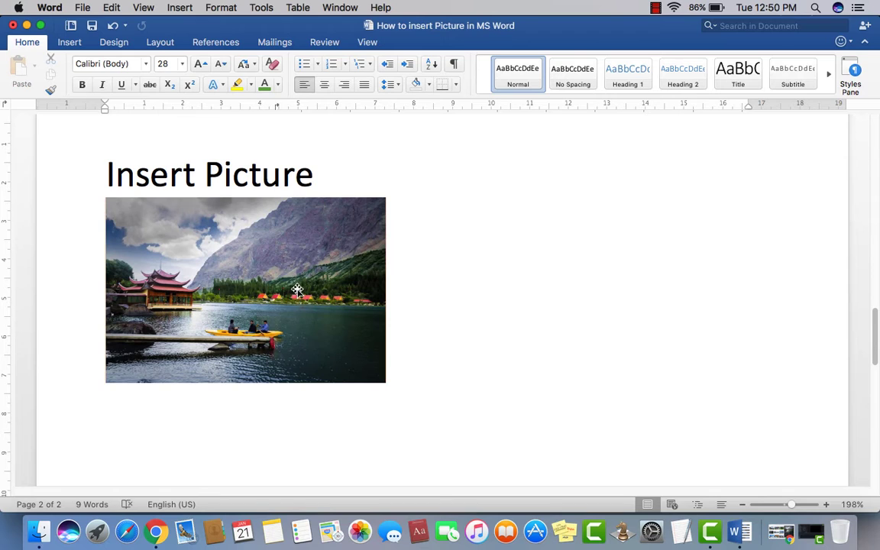
pyautogui.click(297, 290)
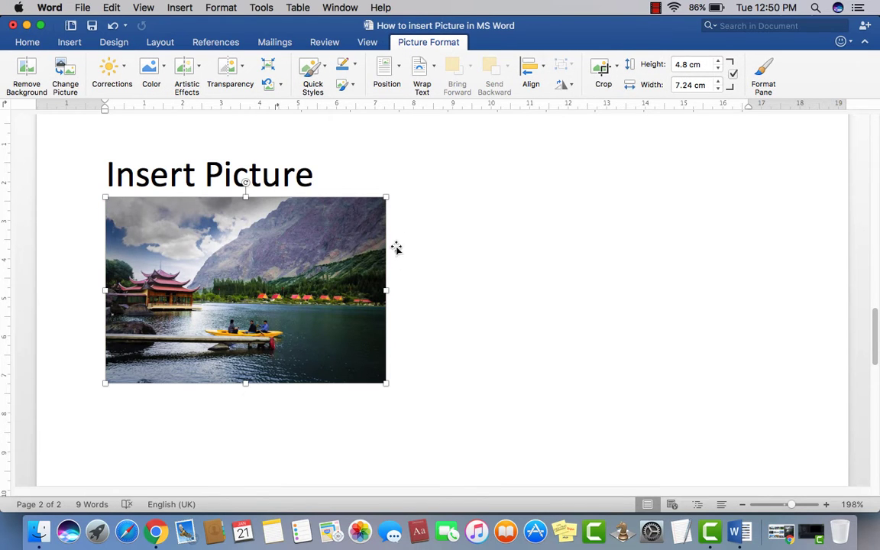
pyautogui.click(397, 405)
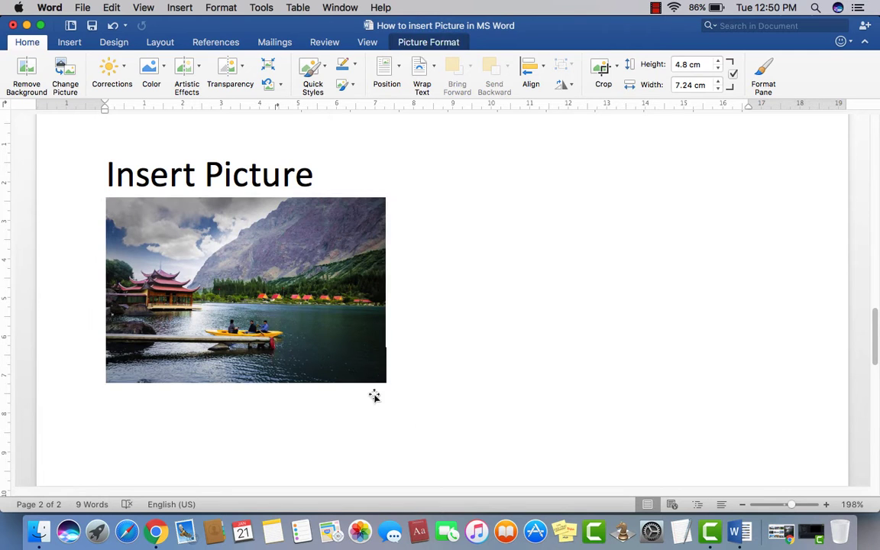
pyautogui.click(314, 300)
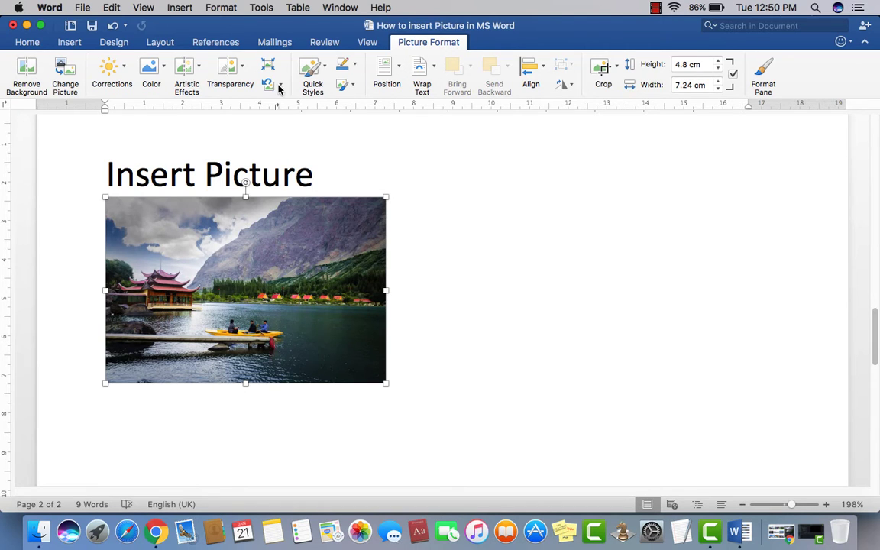
pyautogui.click(436, 326)
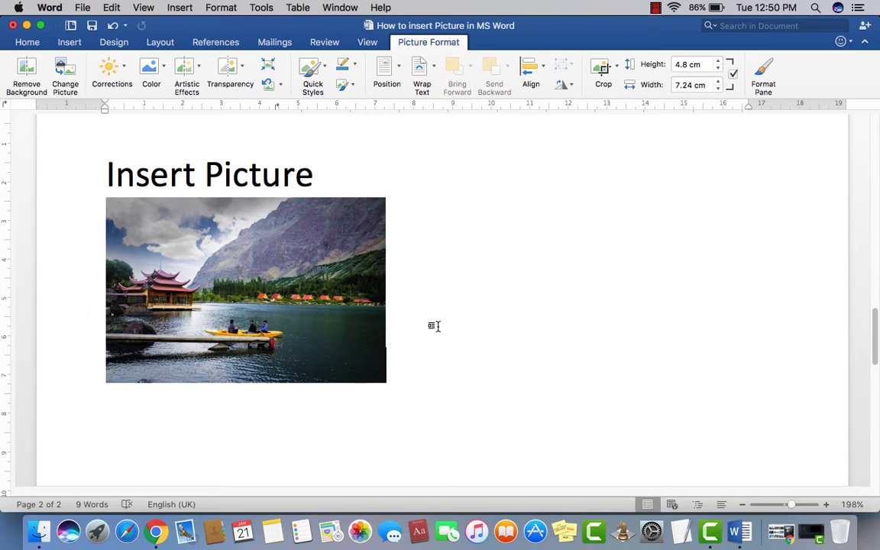
pyautogui.click(337, 301)
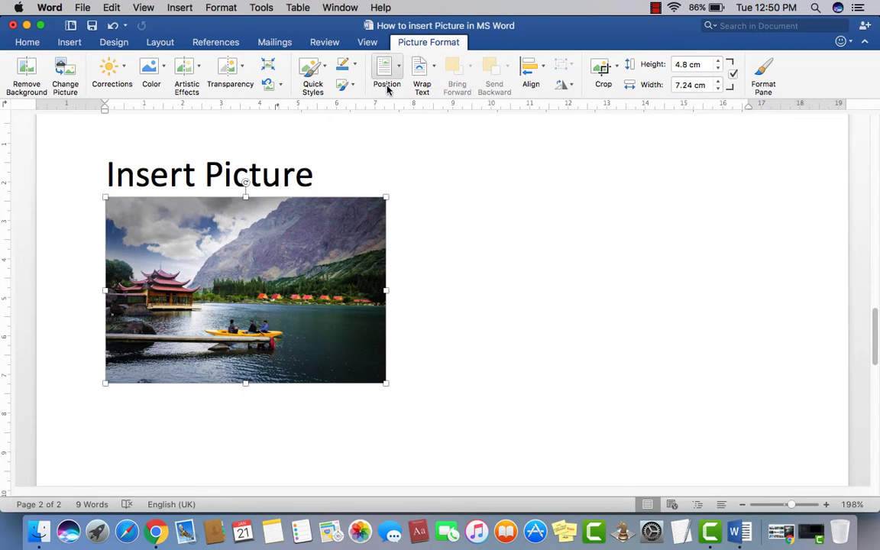
# - Apply Tight text wrapping to the lake photo and return it to the left margin
pyautogui.click(435, 68)
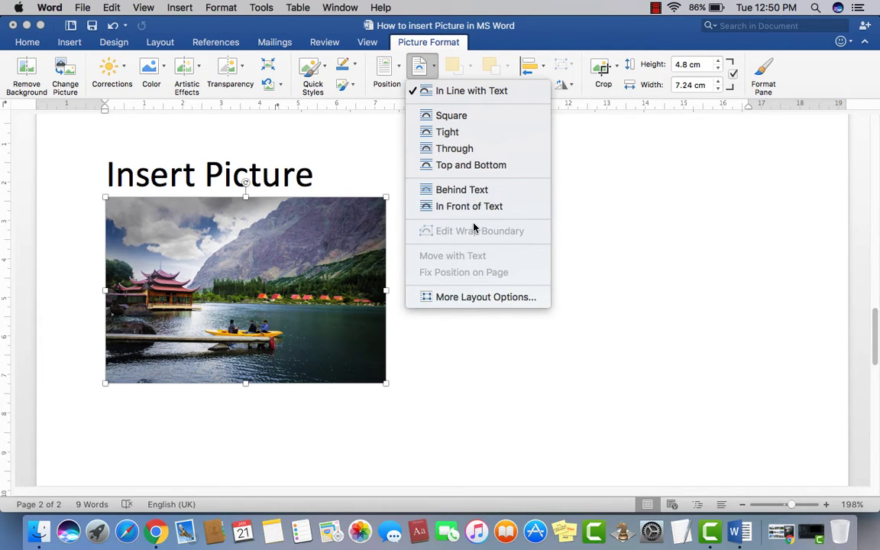
pyautogui.click(428, 133)
pyautogui.moveTo(322, 254); pyautogui.dragTo(448, 255)
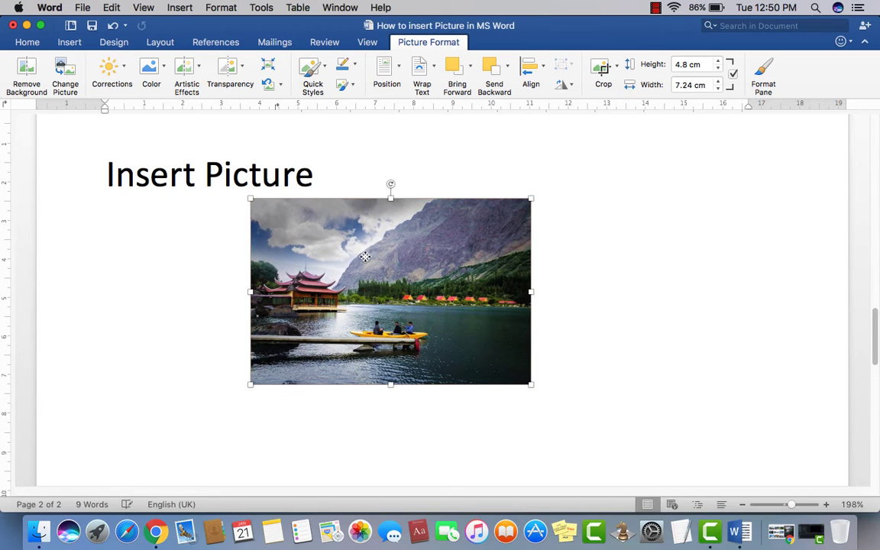
pyautogui.moveTo(366, 257)
pyautogui.mouseDown()
pyautogui.moveTo(536, 253)
pyautogui.moveTo(197, 264)
pyautogui.mouseUp()
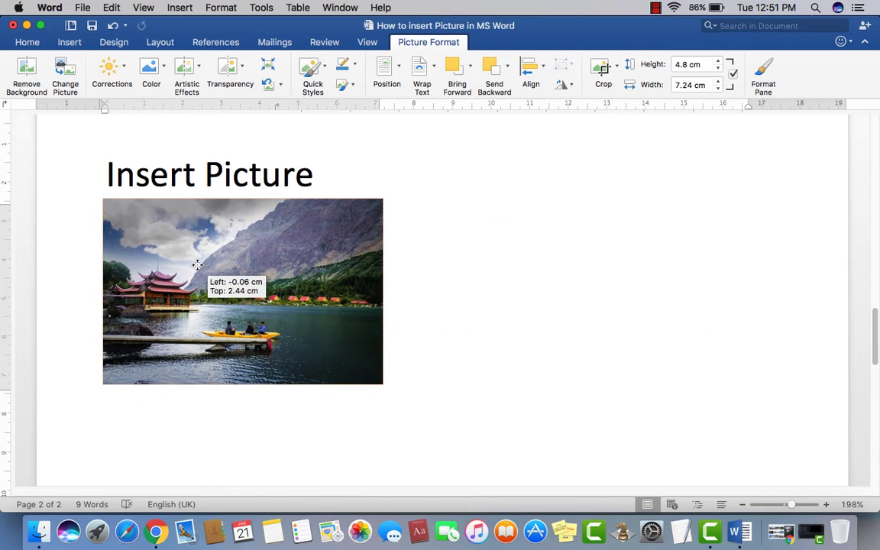
pyautogui.moveTo(197, 265); pyautogui.dragTo(197, 264)
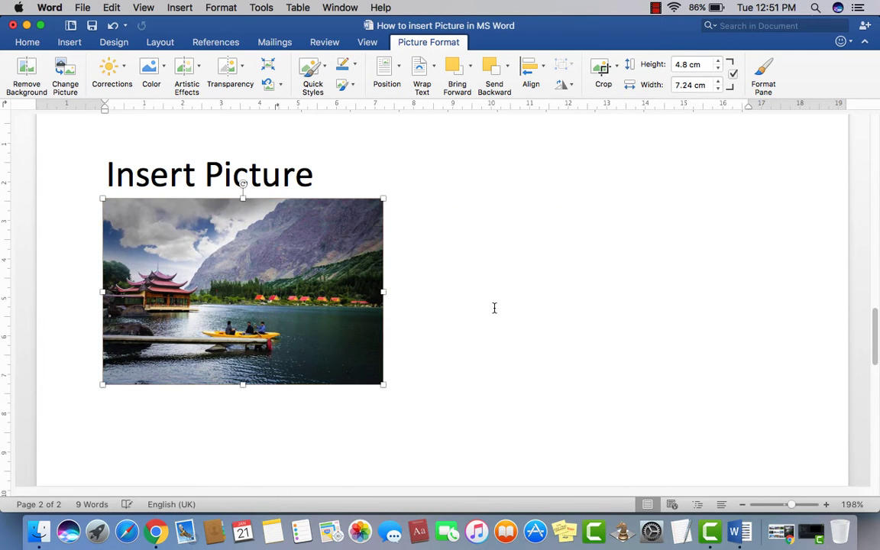
pyautogui.click(435, 289)
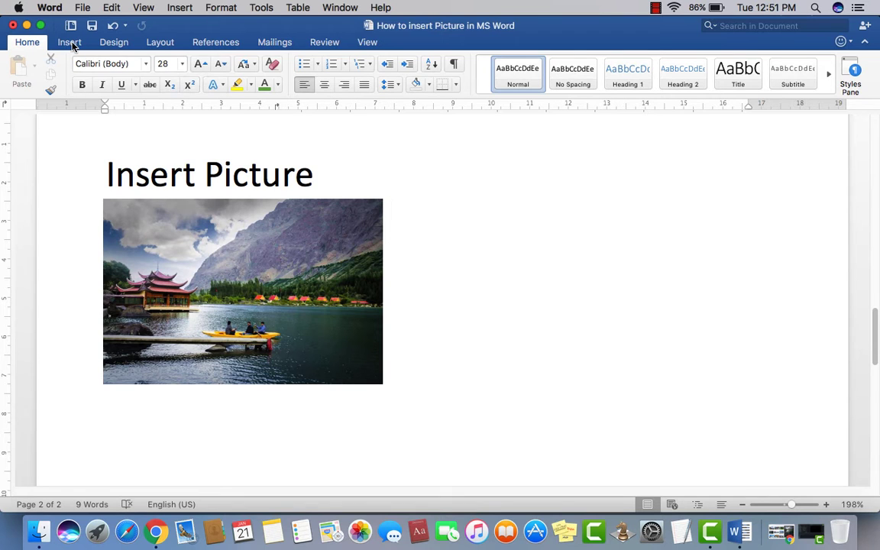
# - Insert the glacier photo P3.jpeg from file and shrink it with a corner handle
pyautogui.click(71, 43)
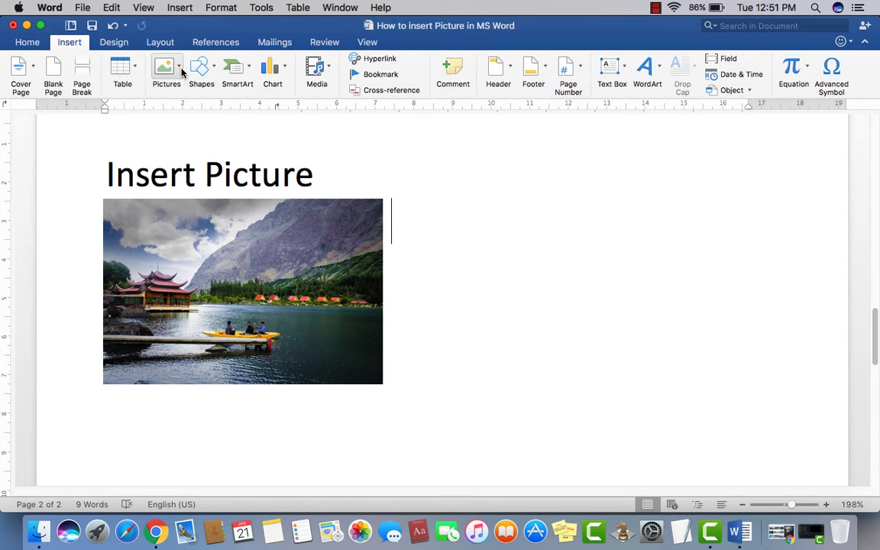
pyautogui.click(180, 69)
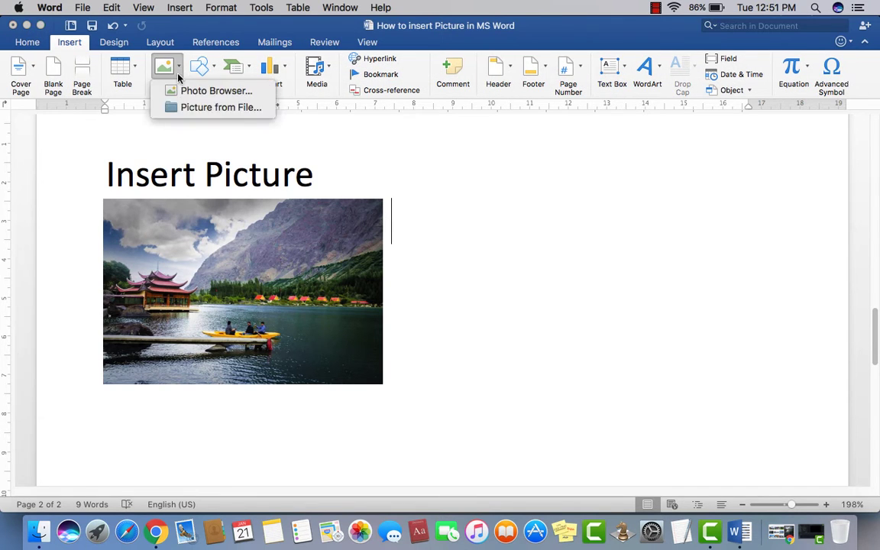
pyautogui.click(200, 111)
pyautogui.click(336, 171)
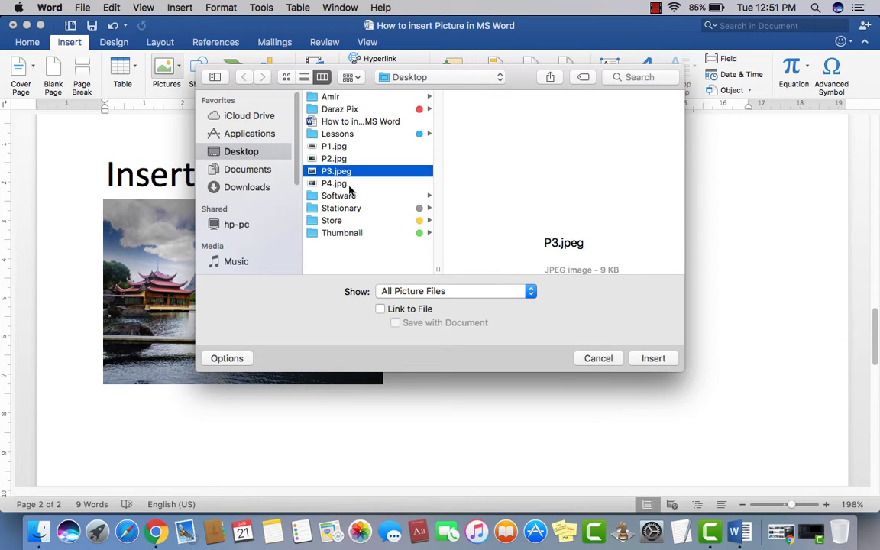
pyautogui.click(653, 360)
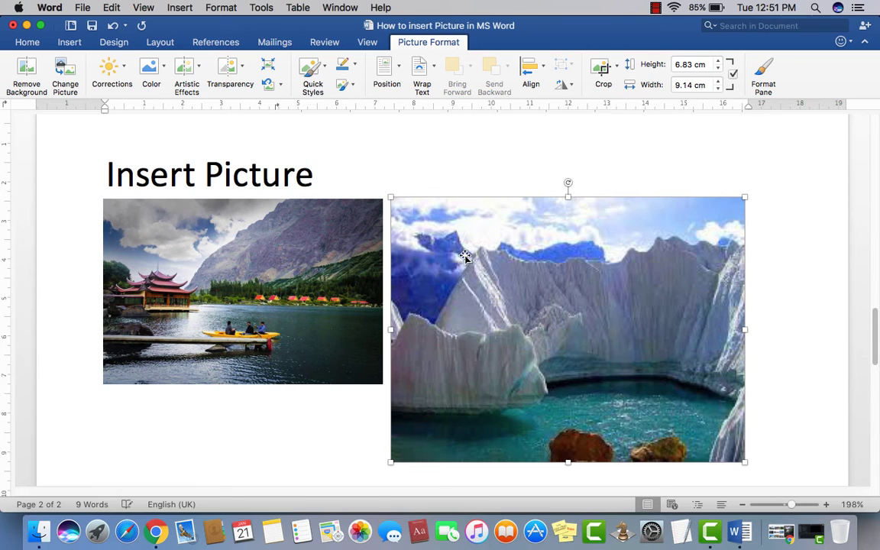
pyautogui.scroll(-3, 426, 301)
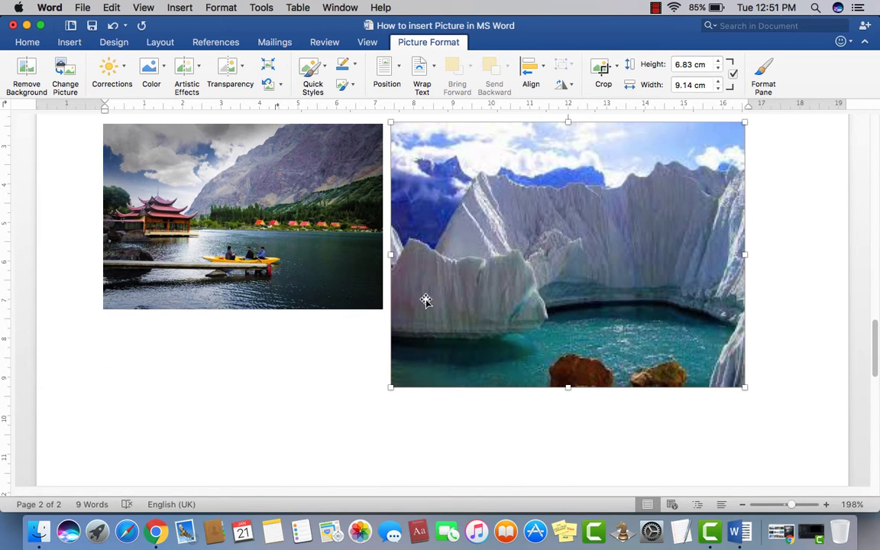
pyautogui.moveTo(404, 368); pyautogui.dragTo(481, 153)
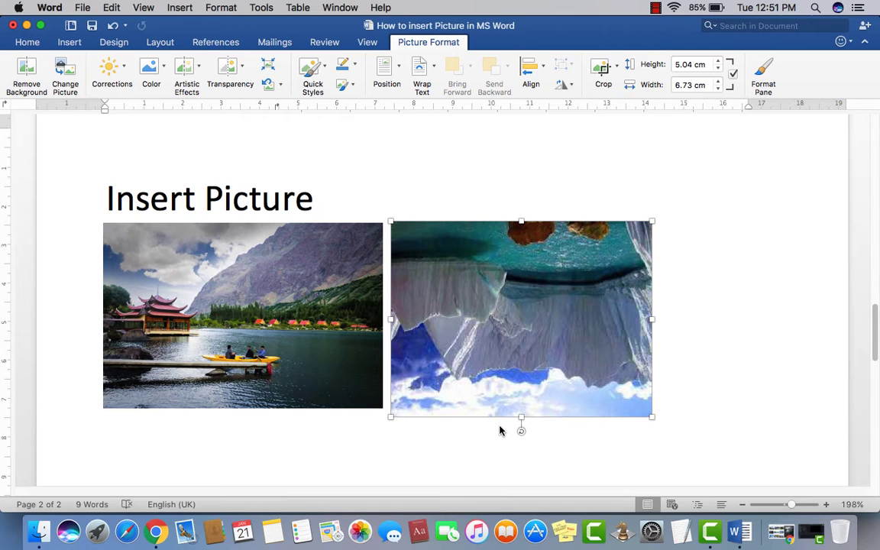
# - Undo the glacier photo's accidental flip and resize it to 6.53 × 4.89 cm
pyautogui.press('super+z')
pyautogui.scroll(2, 471, 304)
pyautogui.scroll(-5, 725, 348)
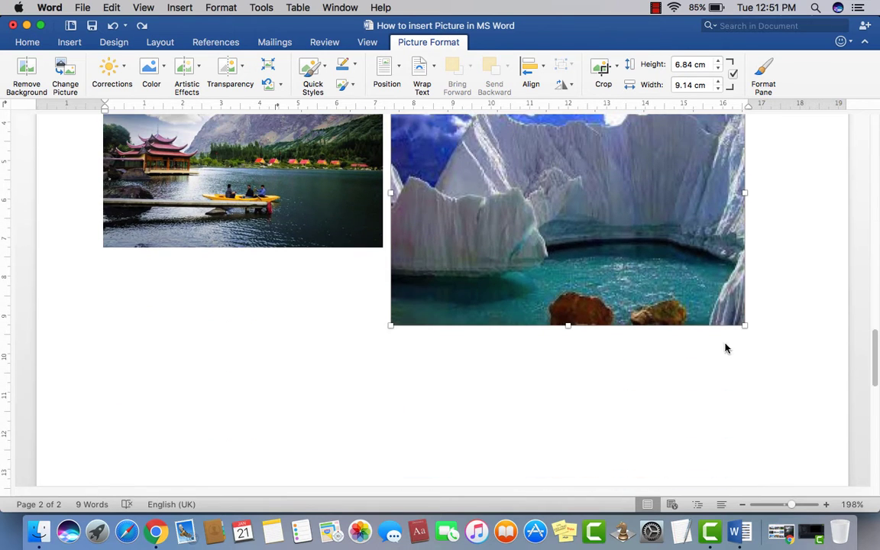
pyautogui.moveTo(733, 307); pyautogui.dragTo(643, 224)
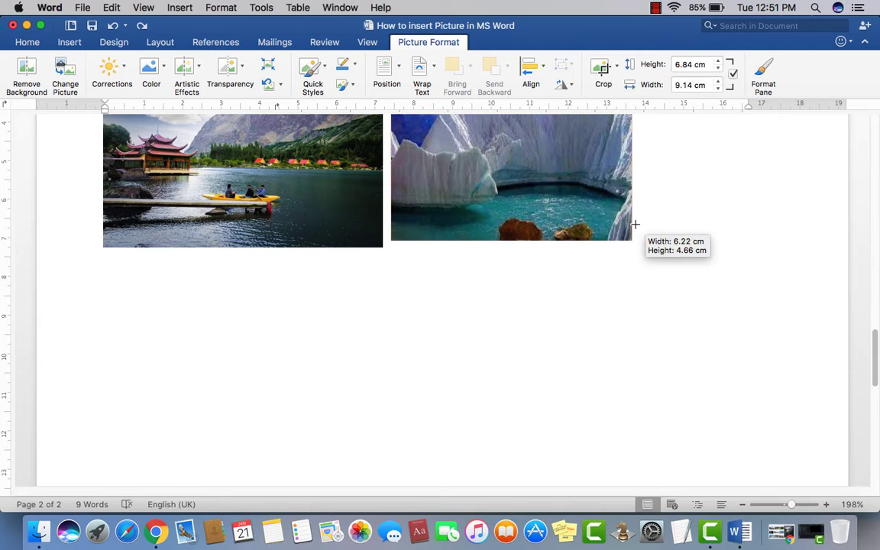
pyautogui.moveTo(642, 223); pyautogui.dragTo(645, 229)
pyautogui.scroll(2, 498, 450)
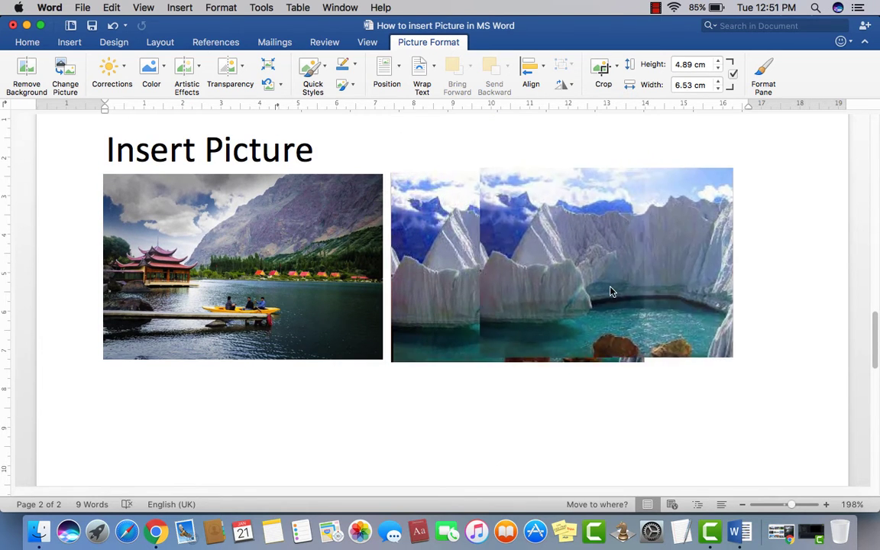
pyautogui.moveTo(513, 294); pyautogui.dragTo(549, 260)
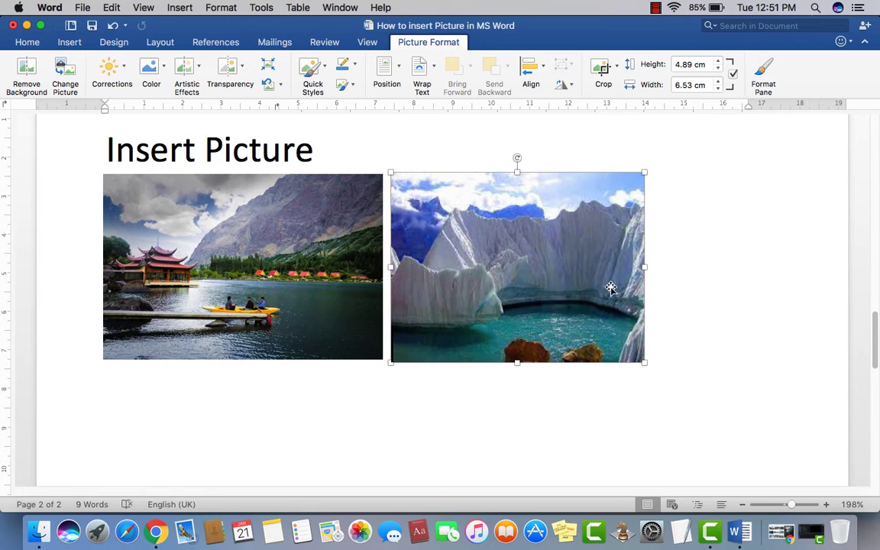
# - Give the glacier photo Tight wrapping, move it beside the lake photo, and widen it
pyautogui.click(433, 67)
pyautogui.click(436, 138)
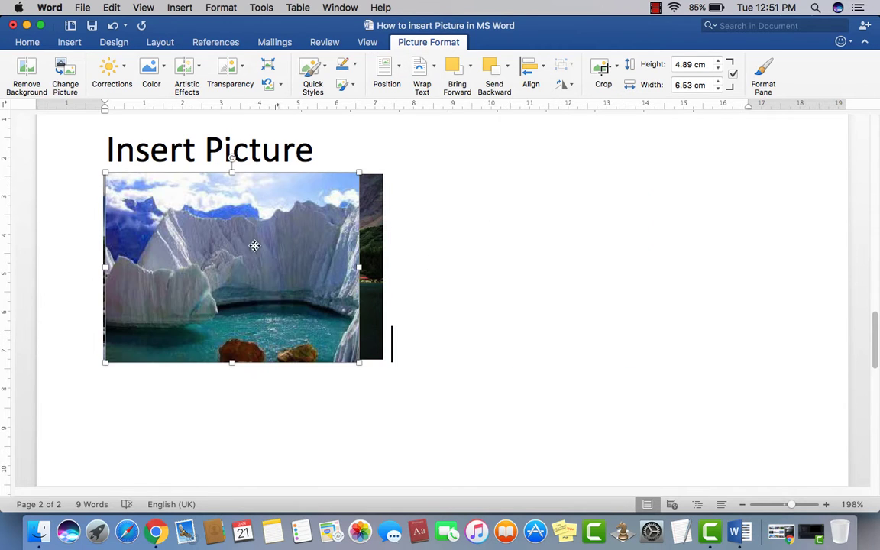
pyautogui.moveTo(229, 225)
pyautogui.mouseDown()
pyautogui.moveTo(565, 247)
pyautogui.moveTo(538, 246)
pyautogui.mouseUp()
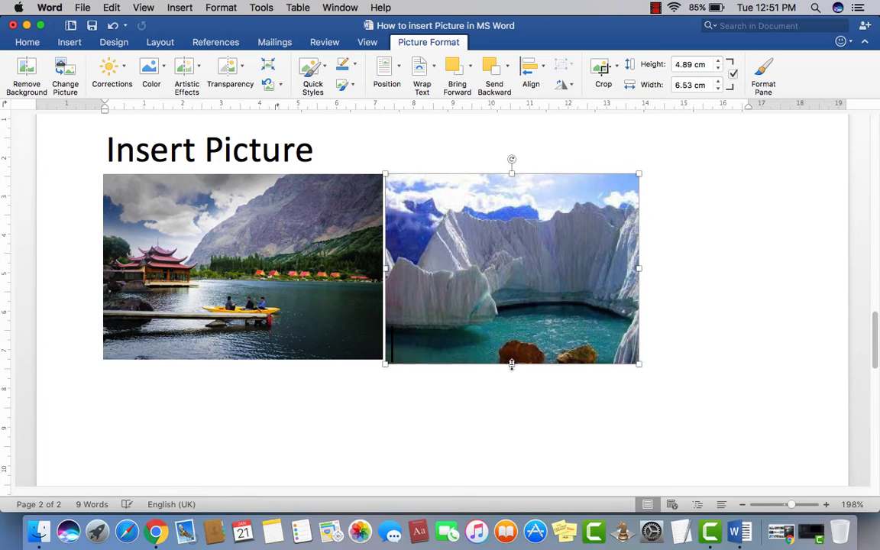
pyautogui.moveTo(511, 364); pyautogui.dragTo(511, 359)
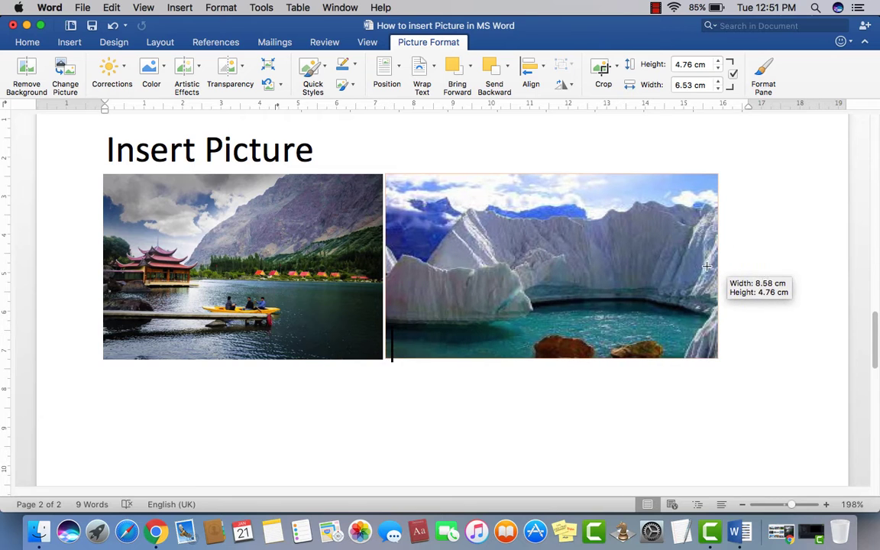
pyautogui.moveTo(719, 264); pyautogui.dragTo(693, 266)
pyautogui.moveTo(608, 366); pyautogui.dragTo(527, 395)
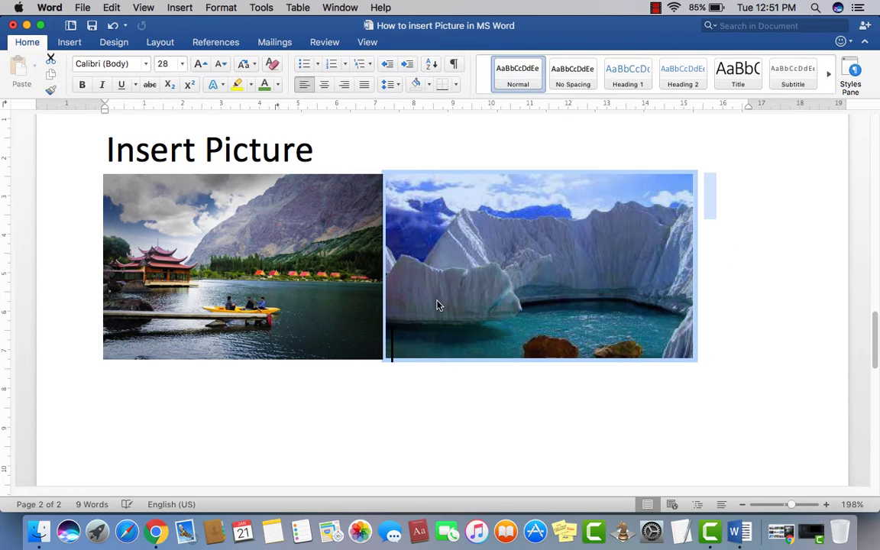
# - Deselect the glacier photo and place the insertion point on a blank line below both photos
pyautogui.click(498, 382)
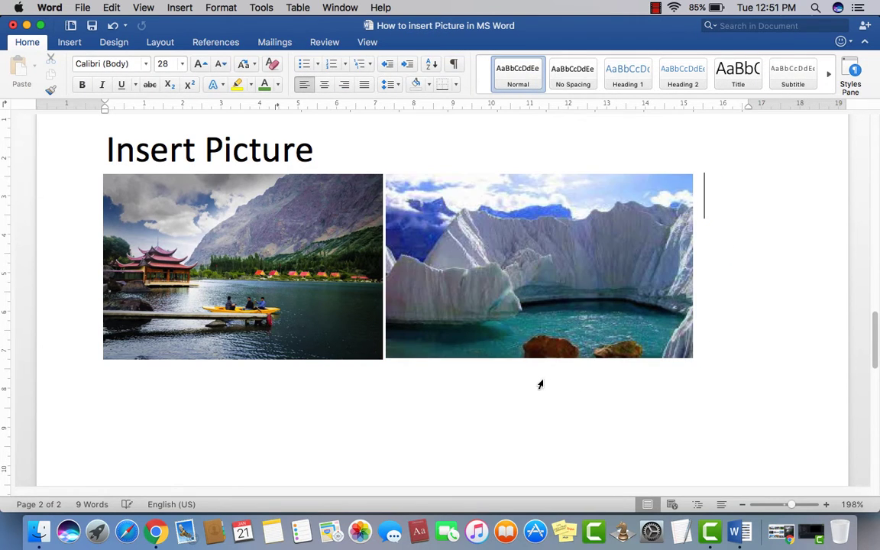
pyautogui.scroll(3, 540, 382)
pyautogui.scroll(-5, 541, 382)
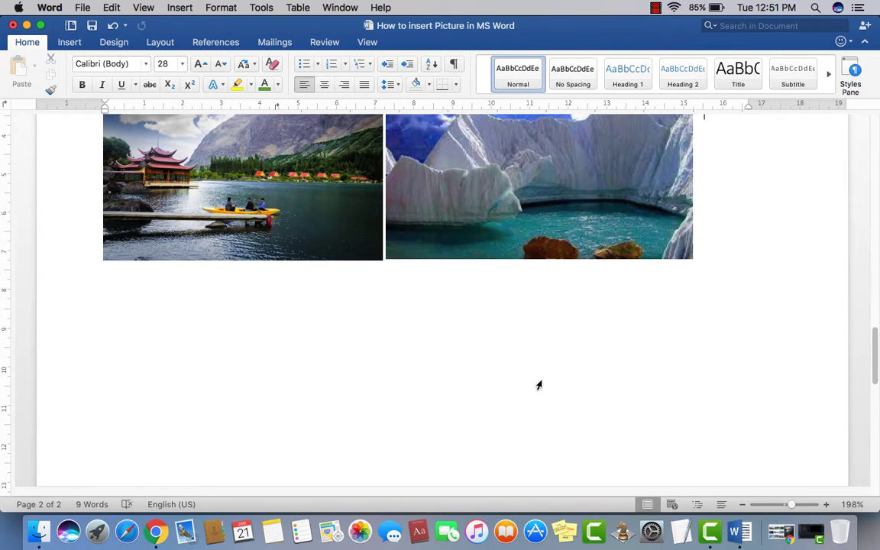
pyautogui.scroll(-4, 536, 380)
pyautogui.scroll(8, 537, 380)
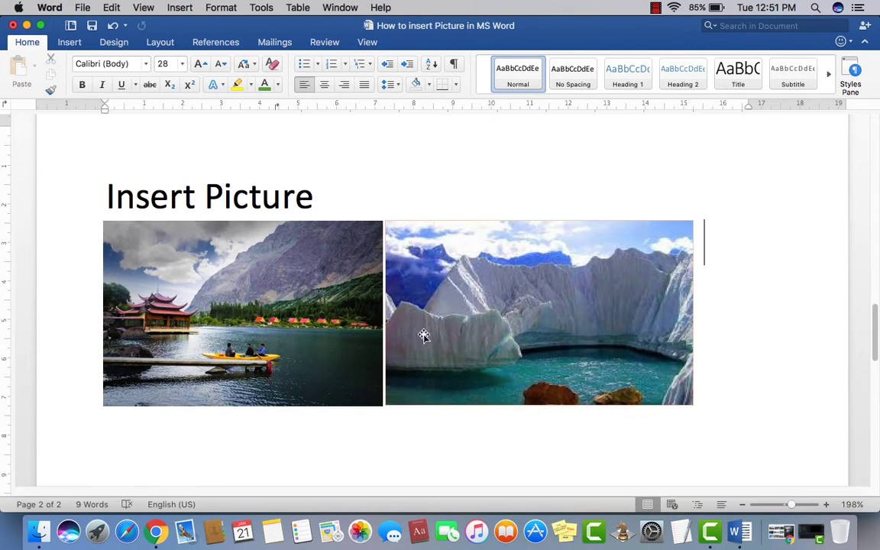
pyautogui.scroll(-3, 213, 269)
pyautogui.hotkey('shift', 'Left')
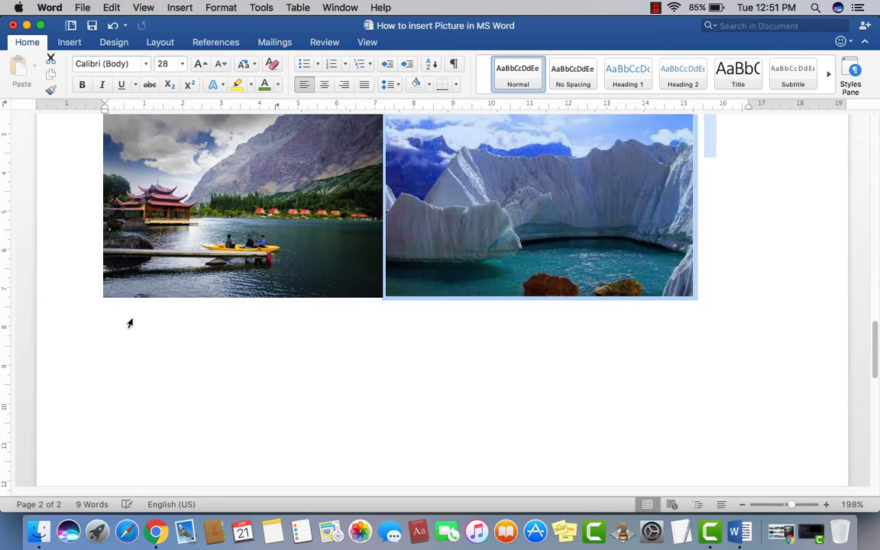
pyautogui.click(185, 404)
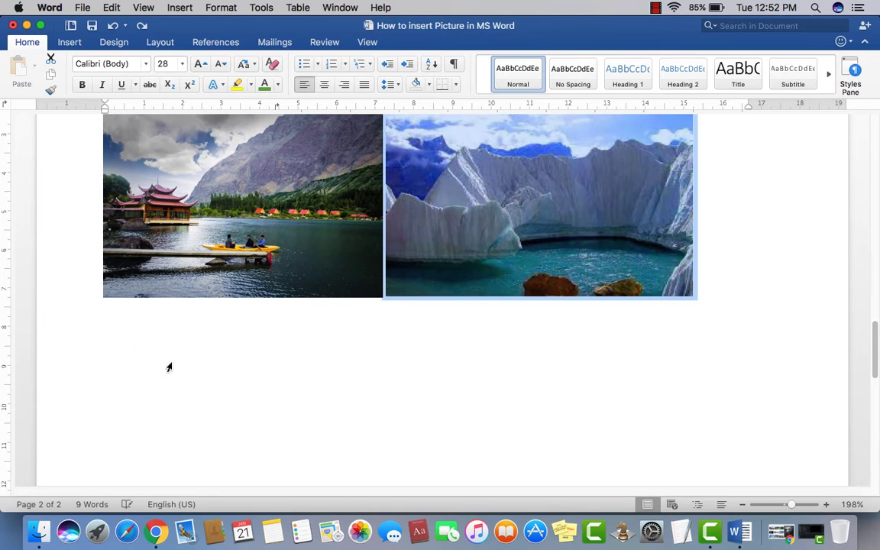
pyautogui.click(183, 371)
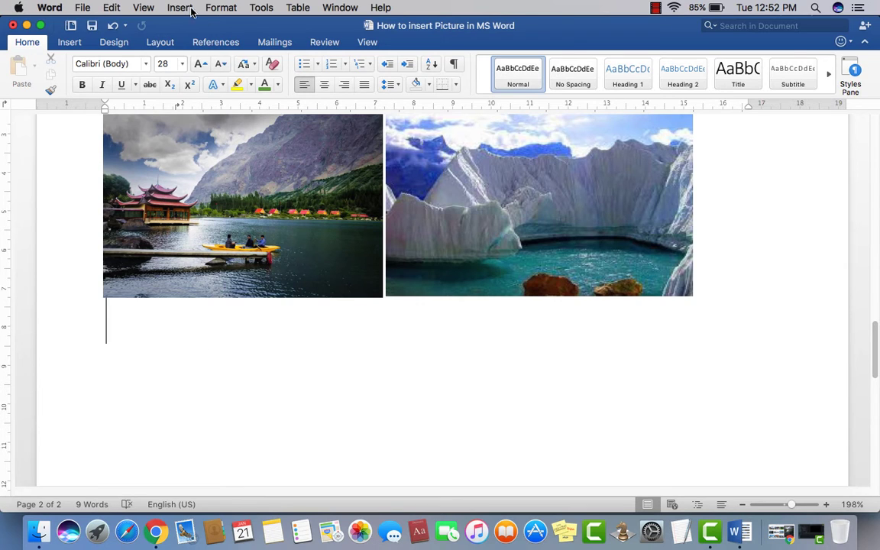
# - Set the font size to 11, generate three sample paragraphs with =rand(), and select them
pyautogui.click(221, 66)
pyautogui.click(221, 66)
pyautogui.click(221, 66)
pyautogui.click(221, 65)
pyautogui.click(221, 66)
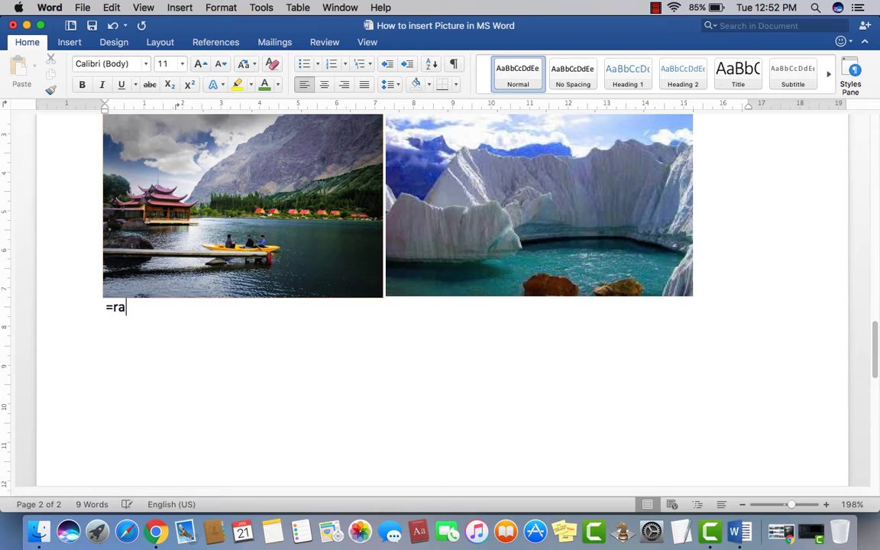
pyautogui.press('Return')
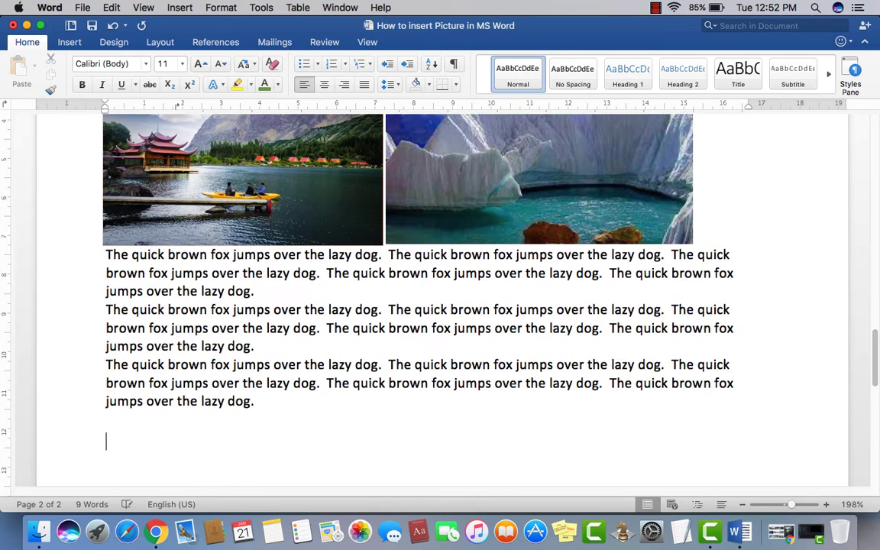
pyautogui.scroll(-1, 377, 306)
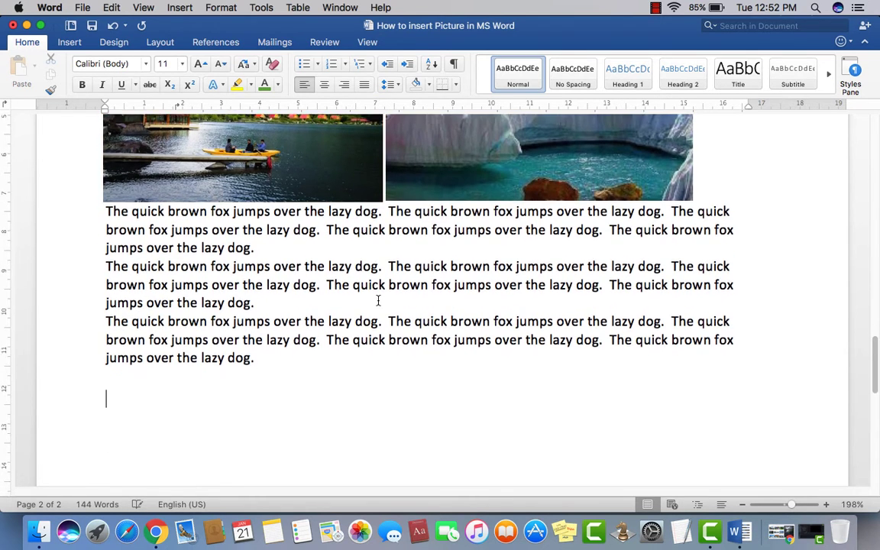
pyautogui.moveTo(323, 391)
pyautogui.mouseDown()
pyautogui.moveTo(223, 345)
pyautogui.moveTo(105, 239)
pyautogui.mouseUp()
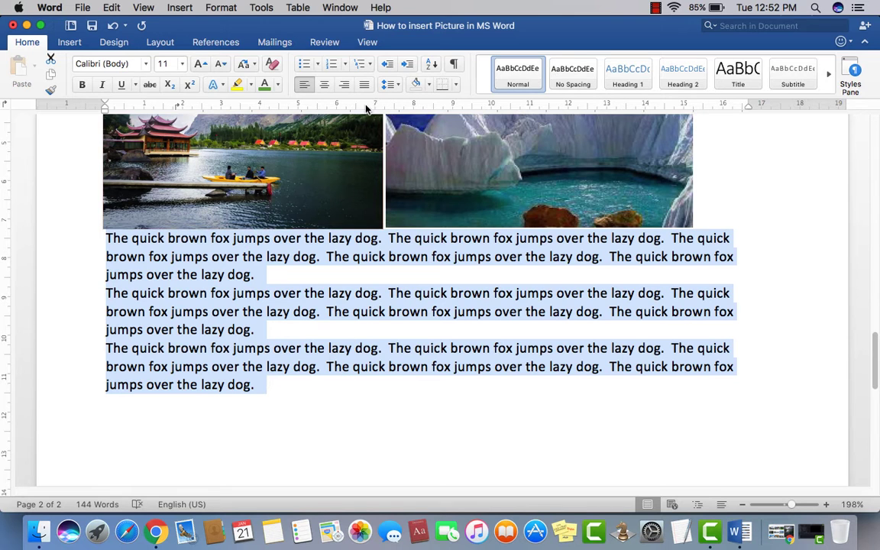
# - Justify the selected sample paragraphs
pyautogui.click(364, 84)
pyautogui.click(427, 365)
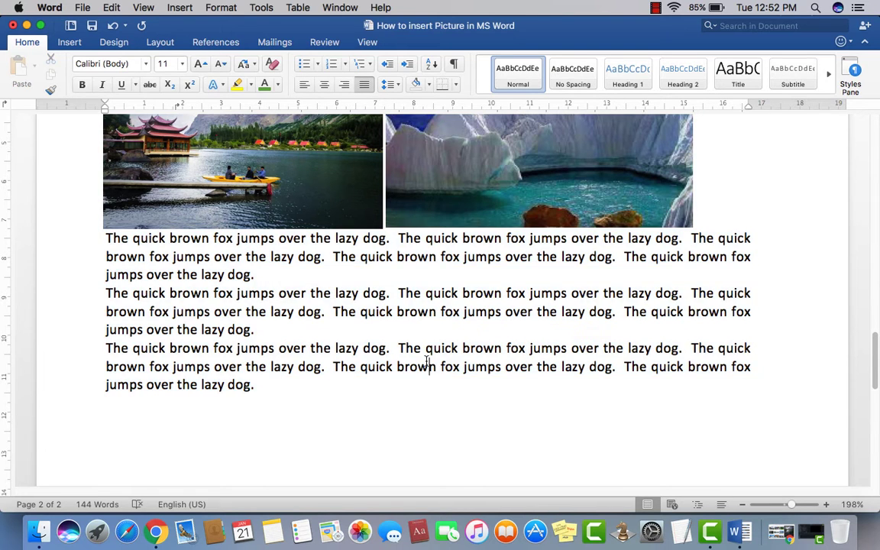
pyautogui.scroll(-1, 428, 329)
pyautogui.scroll(3, 428, 360)
pyautogui.scroll(3, 440, 318)
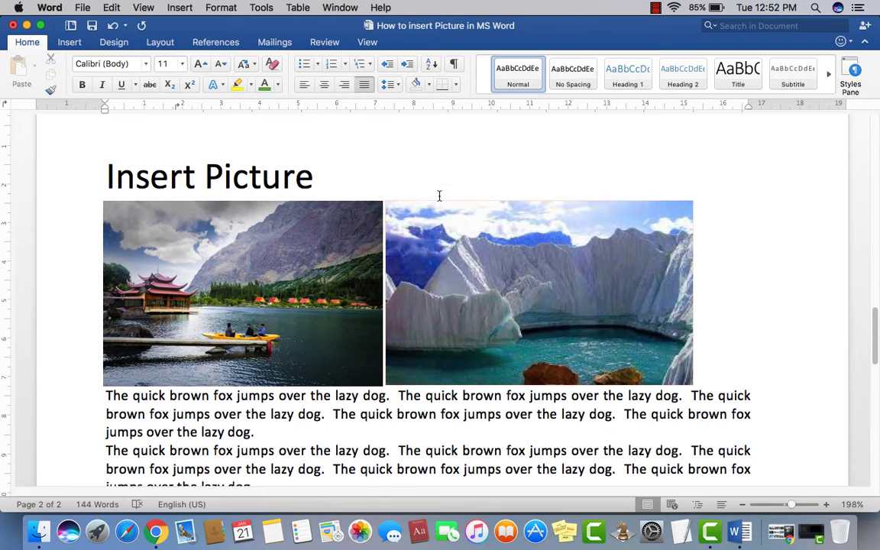
pyautogui.scroll(1, 466, 229)
# - Move the glacier photo down into the sample paragraphs
pyautogui.moveTo(489, 273)
pyautogui.mouseDown()
pyautogui.moveTo(544, 276)
pyautogui.moveTo(533, 337)
pyautogui.mouseUp()
pyautogui.scroll(2, 492, 208)
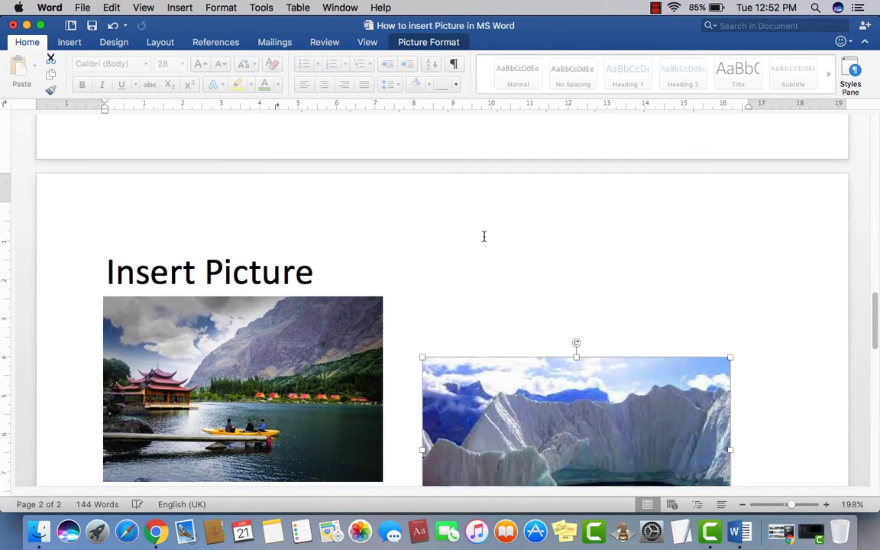
pyautogui.scroll(-10, 485, 217)
pyautogui.moveTo(512, 267); pyautogui.dragTo(510, 291)
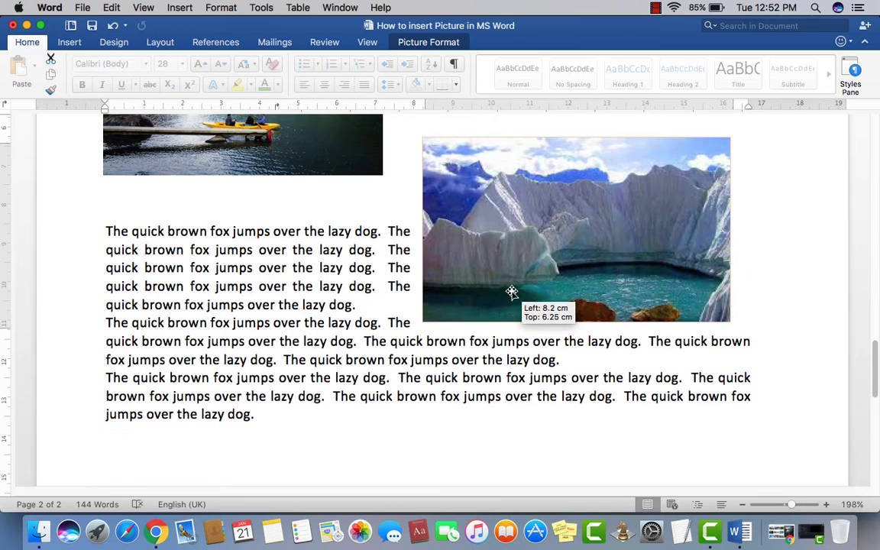
pyautogui.moveTo(515, 240)
pyautogui.mouseDown()
pyautogui.moveTo(513, 291)
pyautogui.moveTo(281, 286)
pyautogui.moveTo(392, 291)
pyautogui.moveTo(380, 291)
pyautogui.mouseUp()
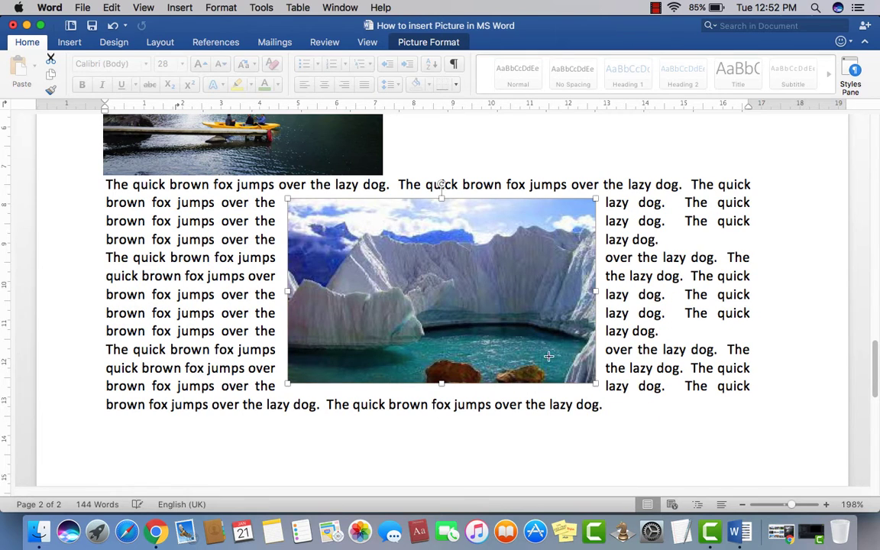
# - Shrink the glacier photo to 2.24 × 3.71 cm, set it at the right of the text, and select it
pyautogui.moveTo(596, 383); pyautogui.dragTo(433, 286)
pyautogui.moveTo(352, 229)
pyautogui.mouseDown()
pyautogui.moveTo(344, 257)
pyautogui.moveTo(222, 241)
pyautogui.moveTo(206, 228)
pyautogui.moveTo(627, 290)
pyautogui.moveTo(691, 281)
pyautogui.moveTo(481, 286)
pyautogui.moveTo(678, 240)
pyautogui.moveTo(680, 268)
pyautogui.moveTo(641, 267)
pyautogui.mouseUp()
pyautogui.click(444, 372)
pyautogui.scroll(-1, 444, 372)
pyautogui.scroll(5, 444, 372)
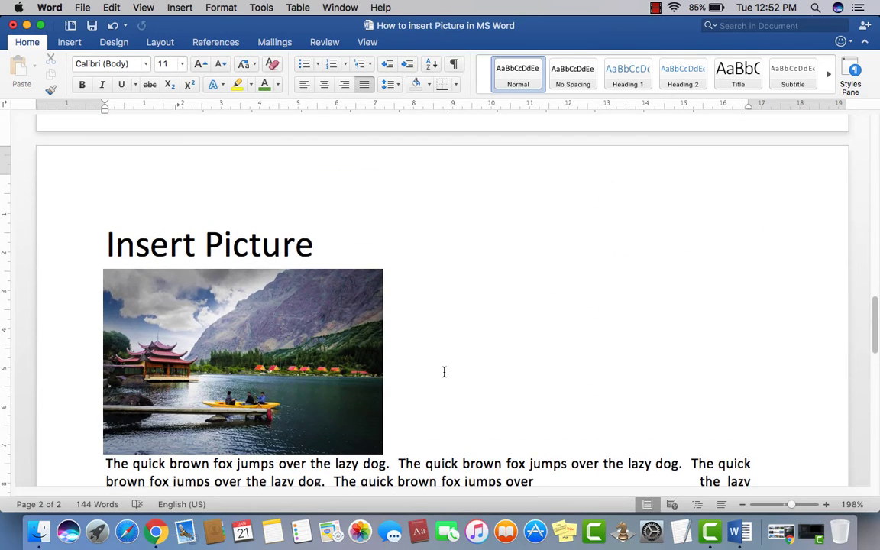
pyautogui.scroll(-5, 444, 371)
pyautogui.click(653, 342)
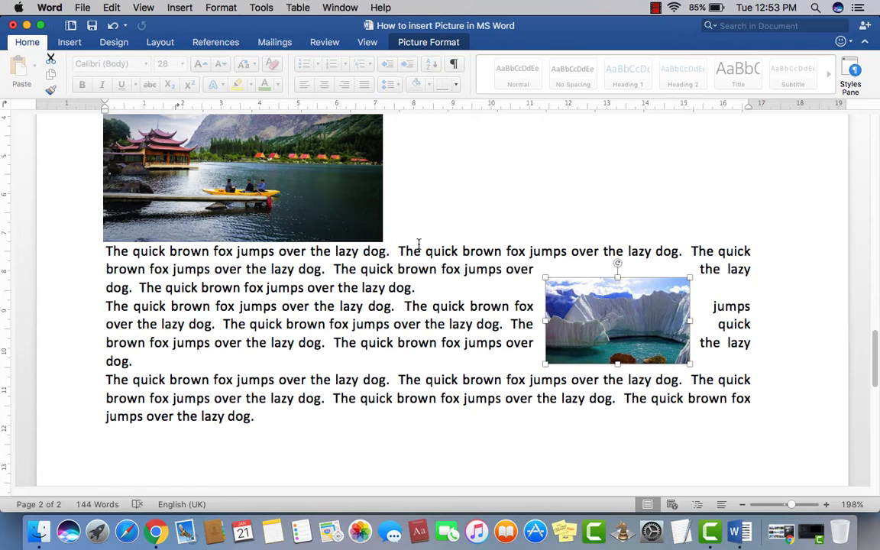
pyautogui.click(427, 43)
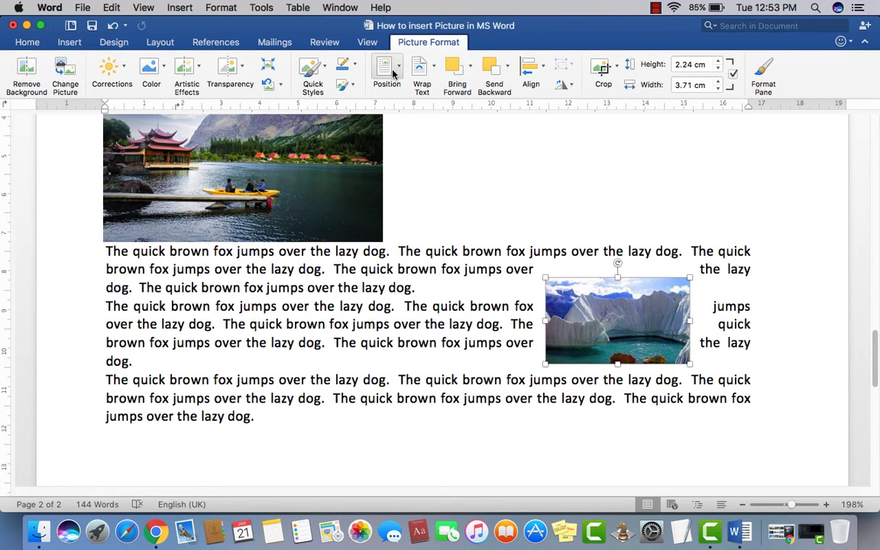
# - Place the glacier photo behind the text, resize it to about 6.36 × 3.81 cm, and nudge it slightly right
pyautogui.click(432, 70)
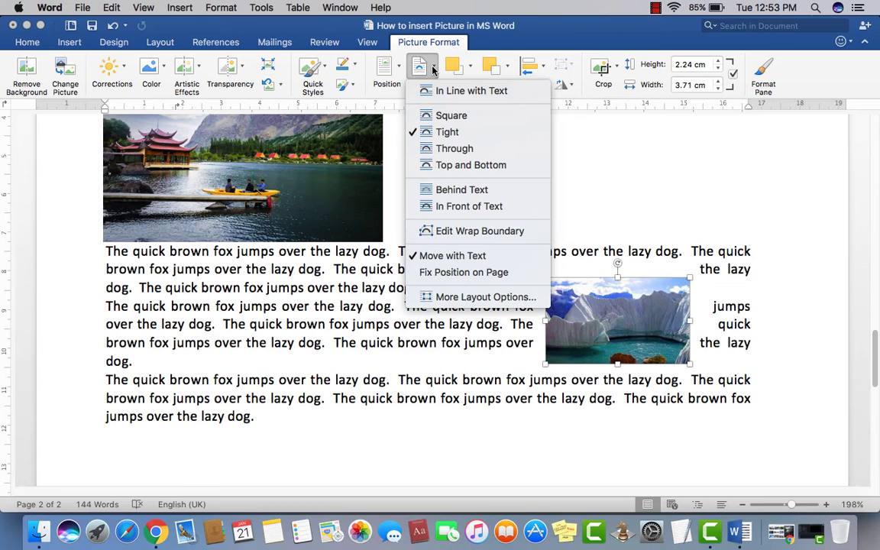
pyautogui.click(449, 191)
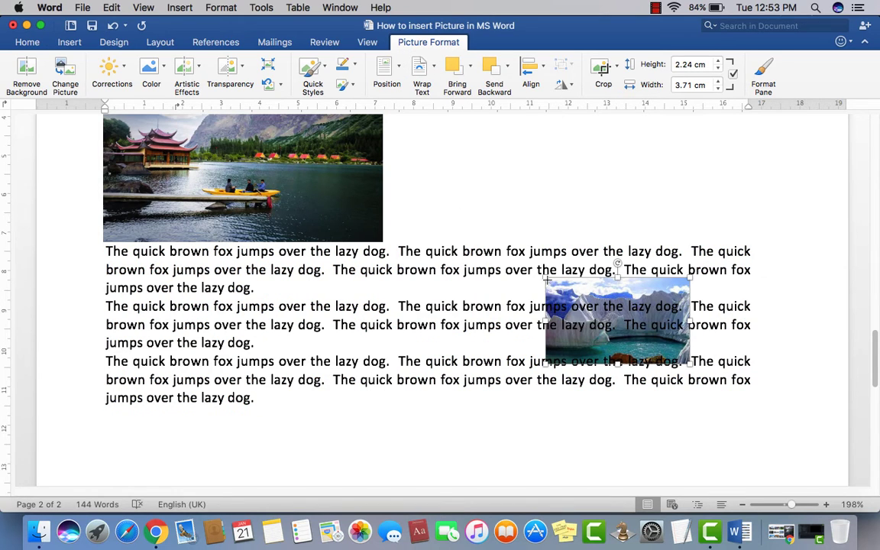
pyautogui.moveTo(547, 280); pyautogui.dragTo(473, 233)
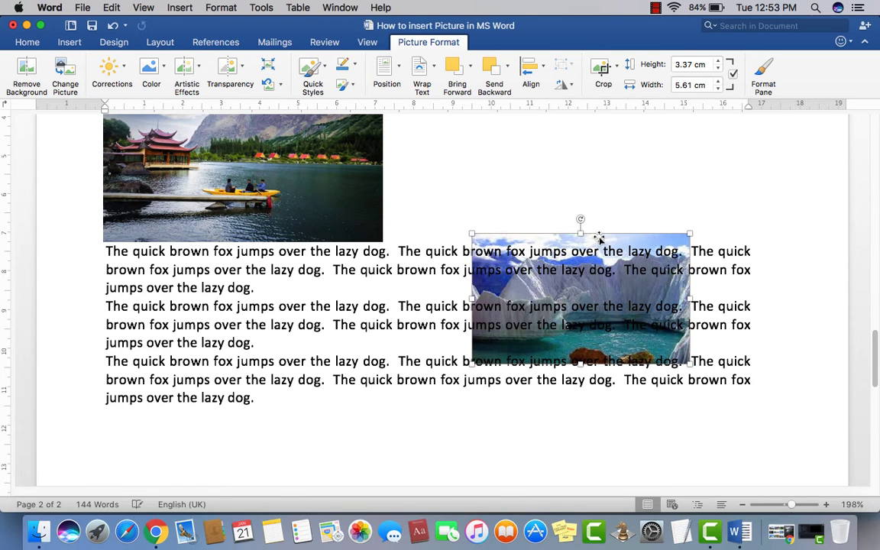
pyautogui.moveTo(600, 239)
pyautogui.mouseDown()
pyautogui.moveTo(528, 250)
pyautogui.moveTo(529, 241)
pyautogui.mouseUp()
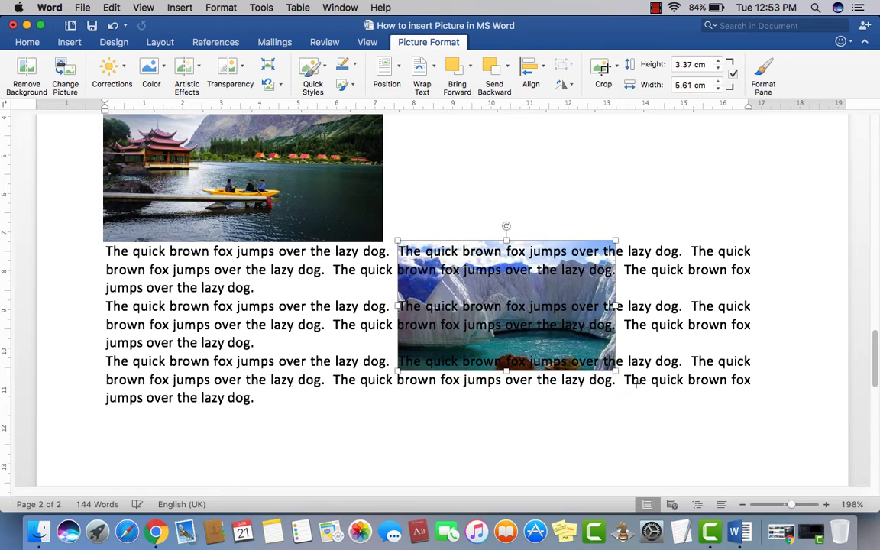
pyautogui.moveTo(616, 371); pyautogui.dragTo(639, 413)
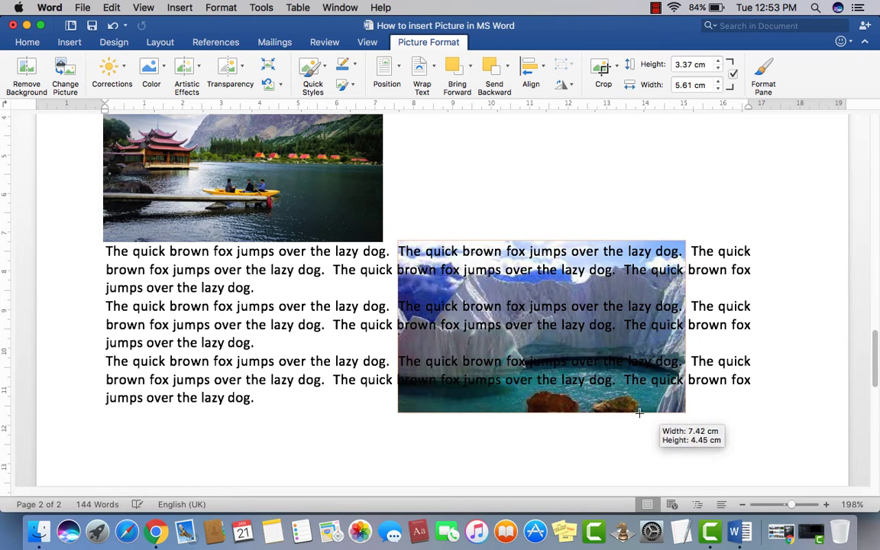
pyautogui.moveTo(640, 412); pyautogui.dragTo(579, 385)
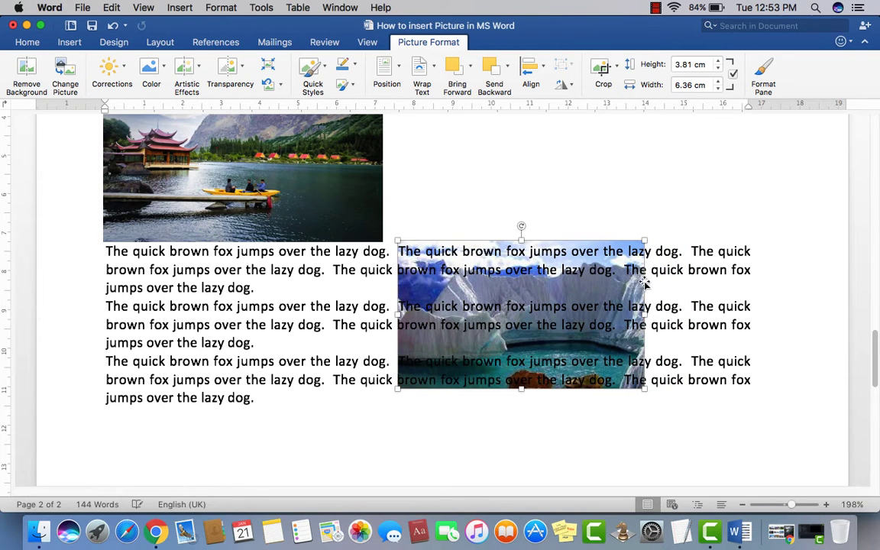
pyautogui.moveTo(665, 290); pyautogui.dragTo(628, 291)
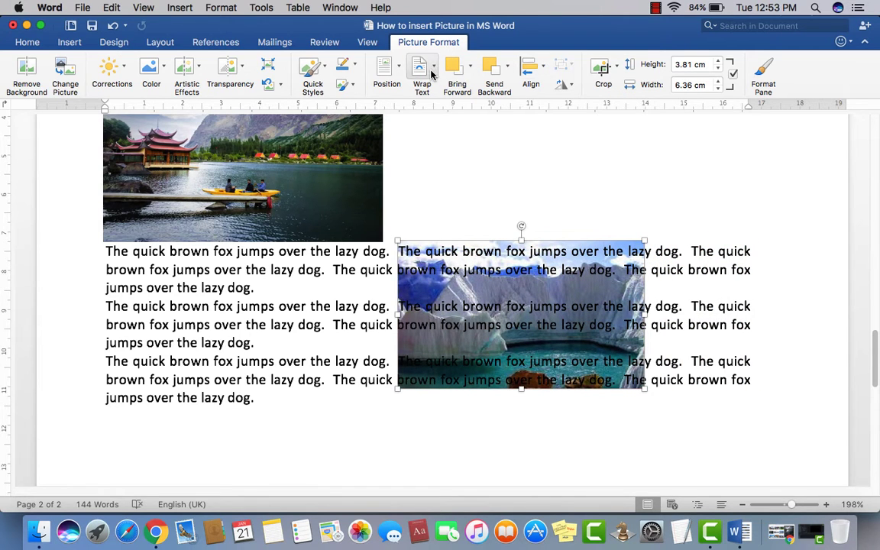
# - Set the glacier photo to In Front of Text and reposition it over the paragraphs
pyautogui.click(420, 71)
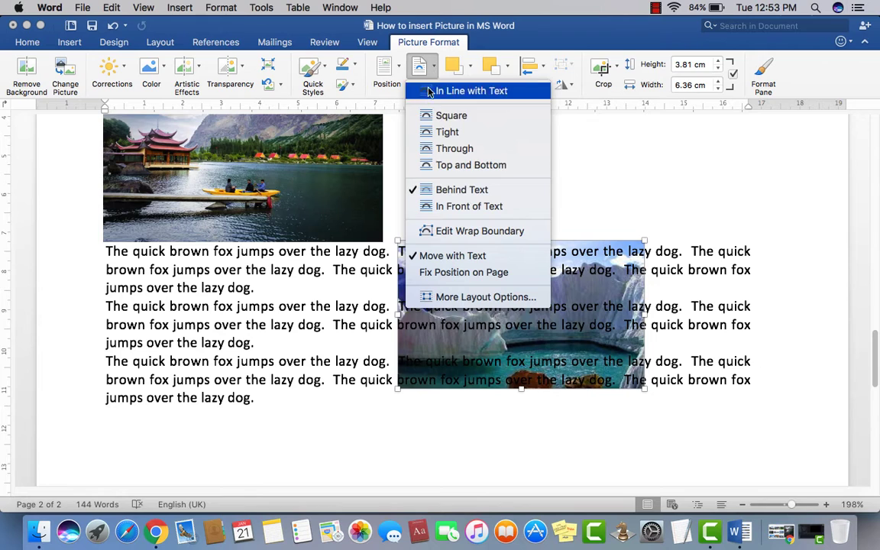
pyautogui.click(486, 206)
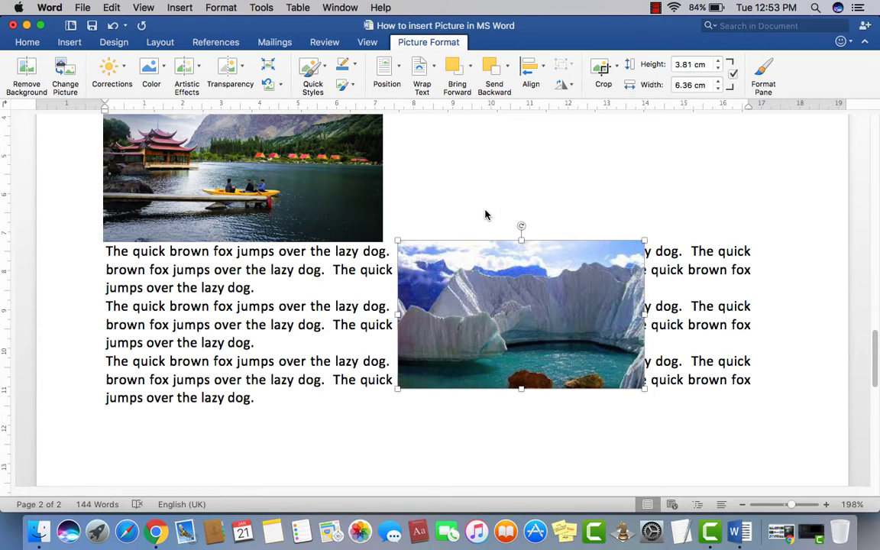
pyautogui.moveTo(548, 324)
pyautogui.mouseDown()
pyautogui.moveTo(611, 321)
pyautogui.moveTo(285, 339)
pyautogui.moveTo(568, 310)
pyautogui.moveTo(557, 305)
pyautogui.moveTo(573, 294)
pyautogui.moveTo(541, 327)
pyautogui.mouseUp()
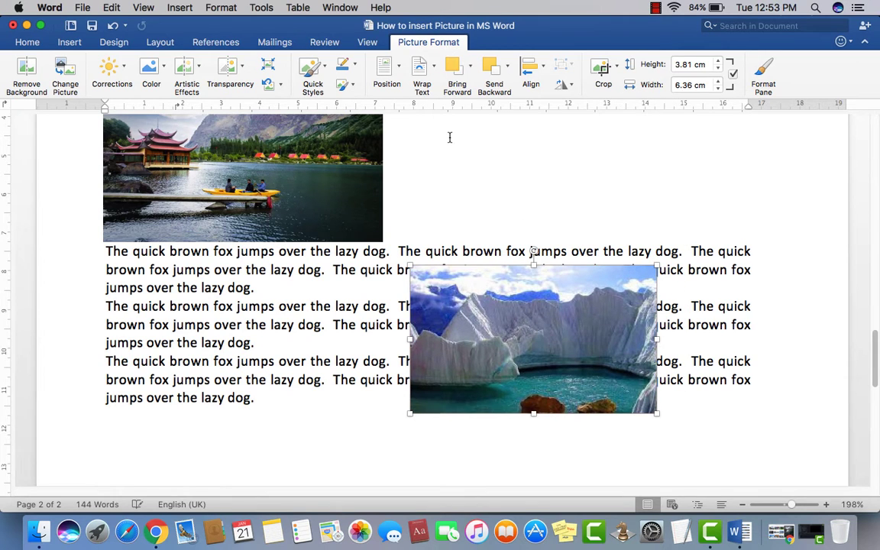
# - Switch to Tight wrapping, shrink the photo to 3.71 × 2.22 cm, and move it left
pyautogui.click(435, 70)
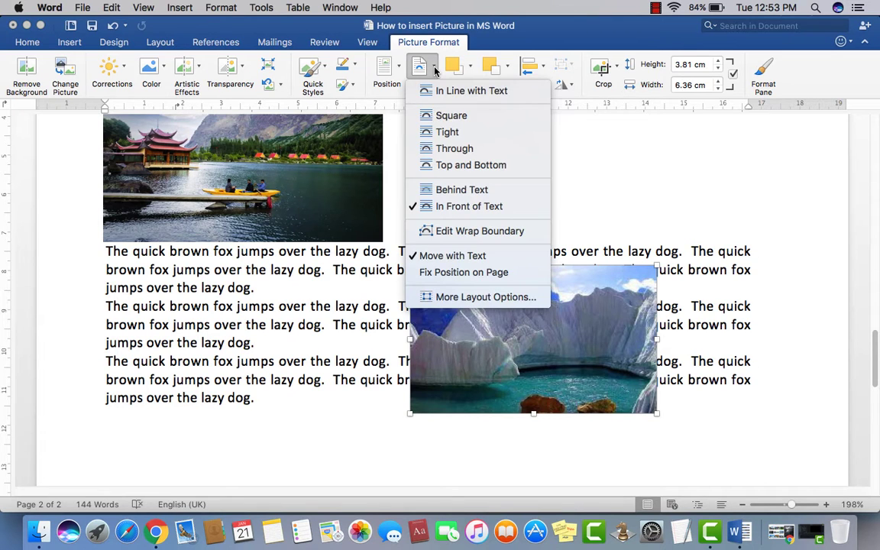
pyautogui.click(448, 133)
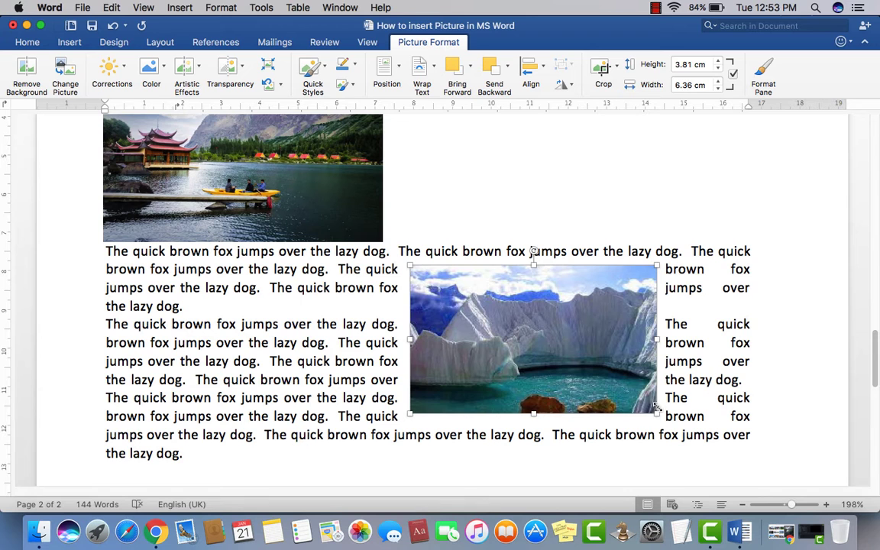
pyautogui.moveTo(657, 414); pyautogui.dragTo(560, 350)
pyautogui.moveTo(511, 327)
pyautogui.mouseDown()
pyautogui.moveTo(402, 333)
pyautogui.moveTo(483, 310)
pyautogui.mouseUp()
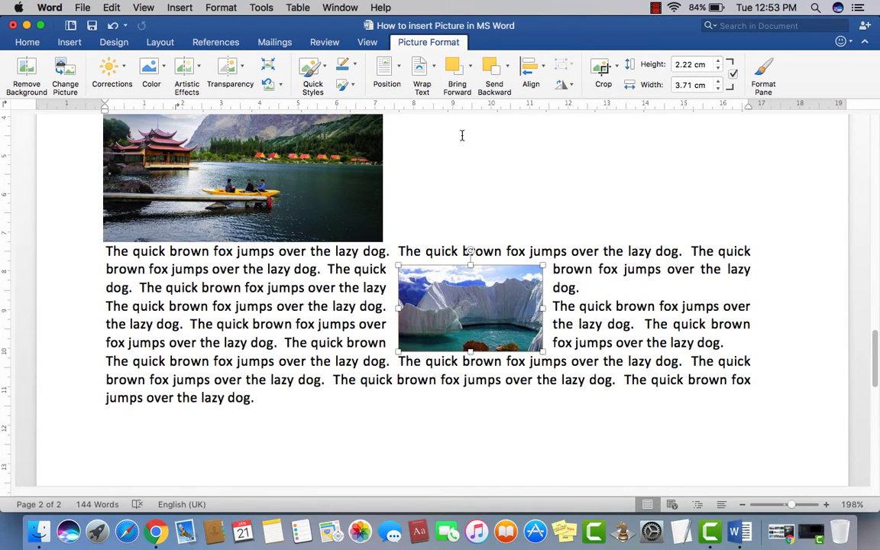
# - Apply Top and Bottom wrapping and move the photo up between the paragraphs
pyautogui.click(432, 70)
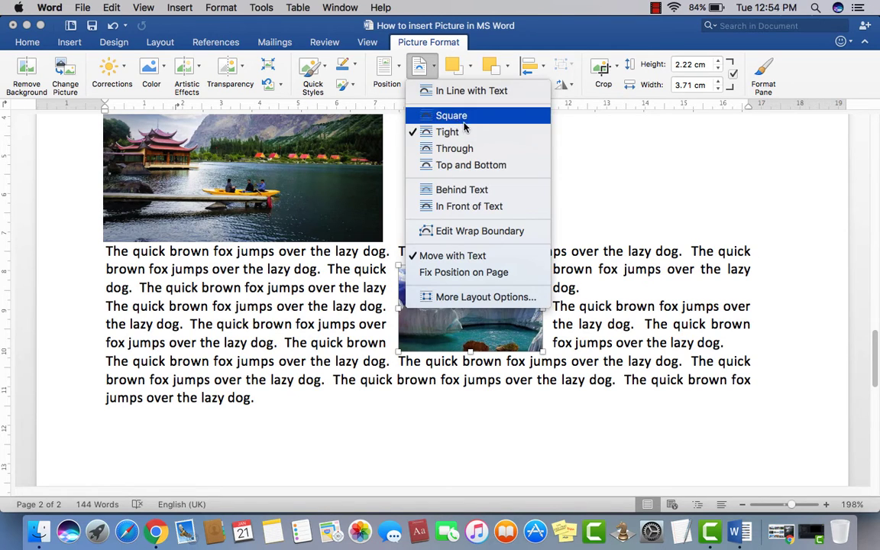
pyautogui.click(459, 170)
pyautogui.moveTo(457, 316); pyautogui.dragTo(434, 374)
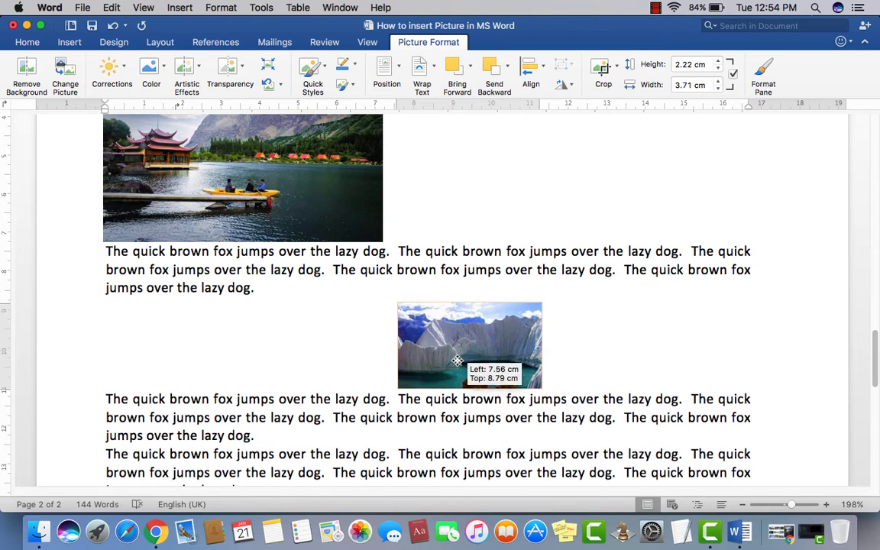
pyautogui.moveTo(442, 358); pyautogui.dragTo(447, 350)
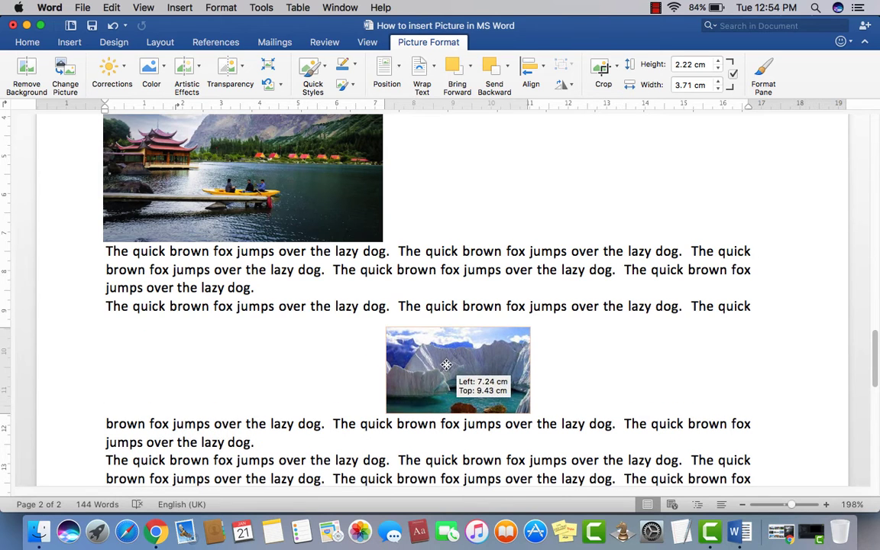
pyautogui.moveTo(448, 349)
pyautogui.mouseDown()
pyautogui.moveTo(445, 299)
pyautogui.moveTo(458, 285)
pyautogui.mouseUp()
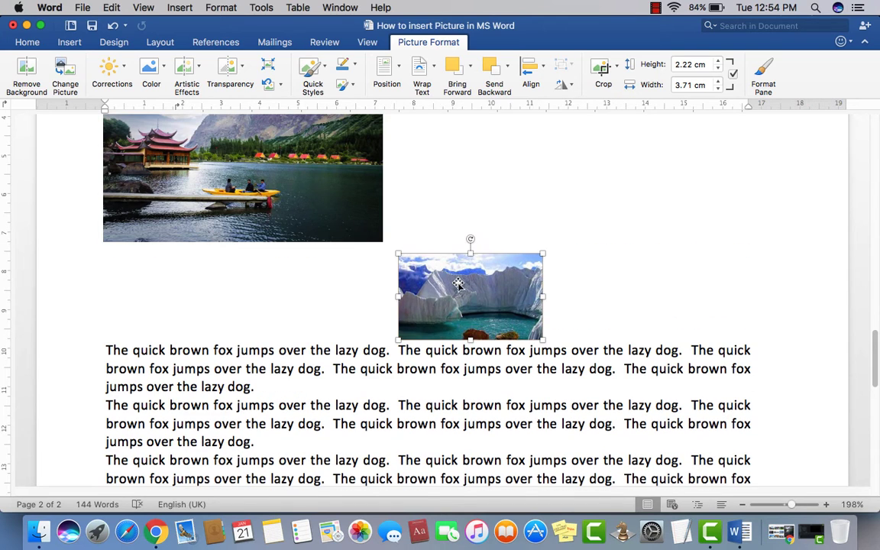
# - Set the glacier photo to Through wrapping and enlarge it to 9 × 5.4 cm beside the pagoda photo
pyautogui.click(421, 71)
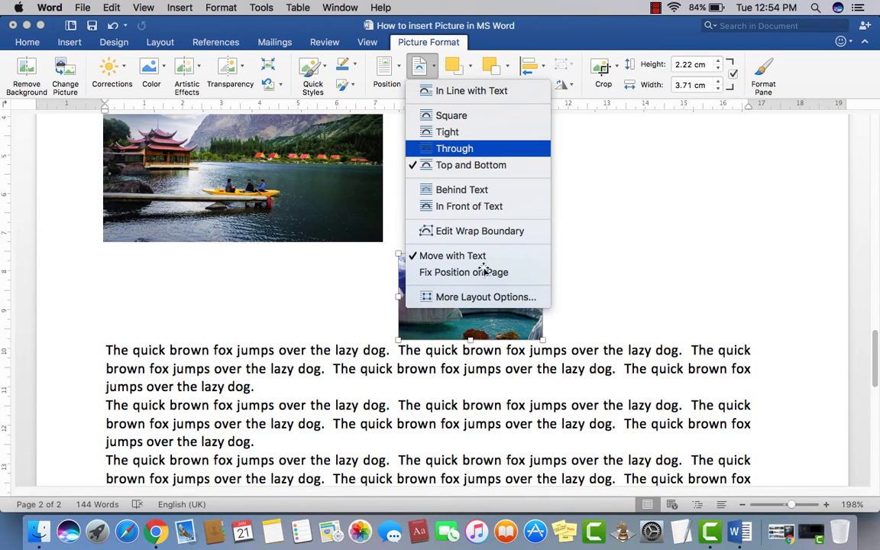
pyautogui.click(454, 148)
pyautogui.moveTo(450, 300)
pyautogui.mouseDown()
pyautogui.moveTo(516, 247)
pyautogui.moveTo(468, 184)
pyautogui.mouseUp()
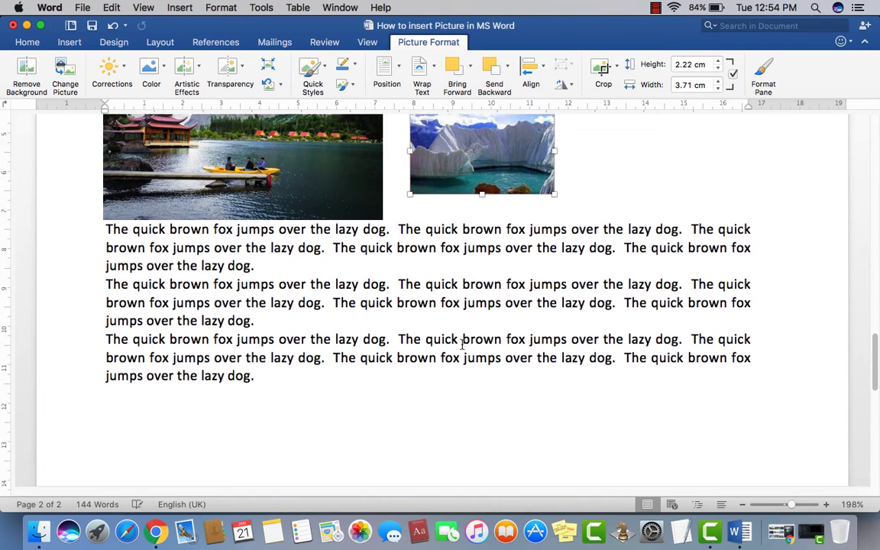
pyautogui.scroll(5, 461, 345)
pyautogui.moveTo(487, 310); pyautogui.dragTo(575, 253)
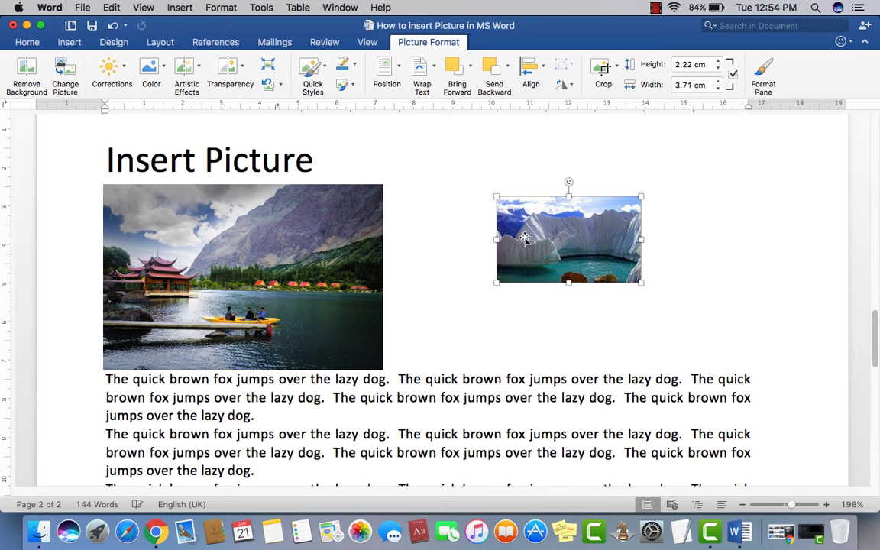
pyautogui.moveTo(498, 197)
pyautogui.mouseDown()
pyautogui.moveTo(437, 138)
pyautogui.moveTo(397, 116)
pyautogui.mouseUp()
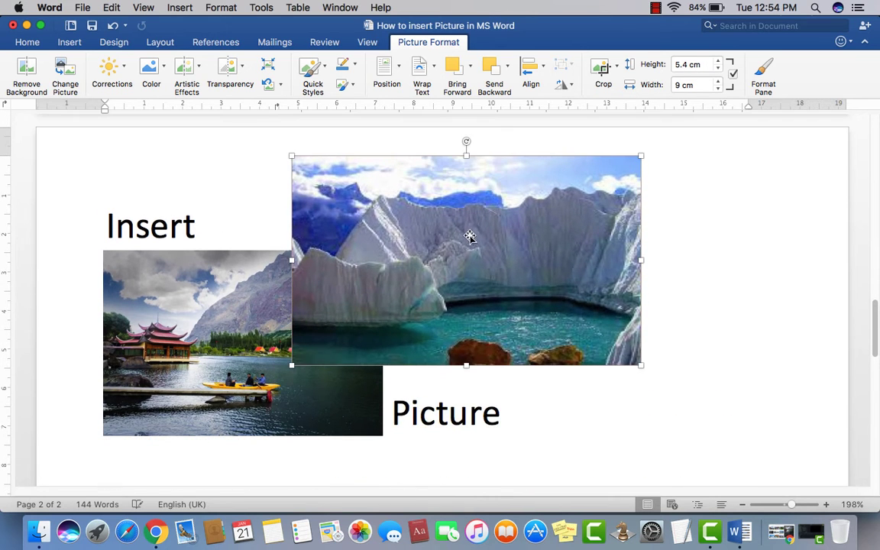
pyautogui.moveTo(467, 236); pyautogui.dragTo(459, 285)
pyautogui.scroll(4, 459, 285)
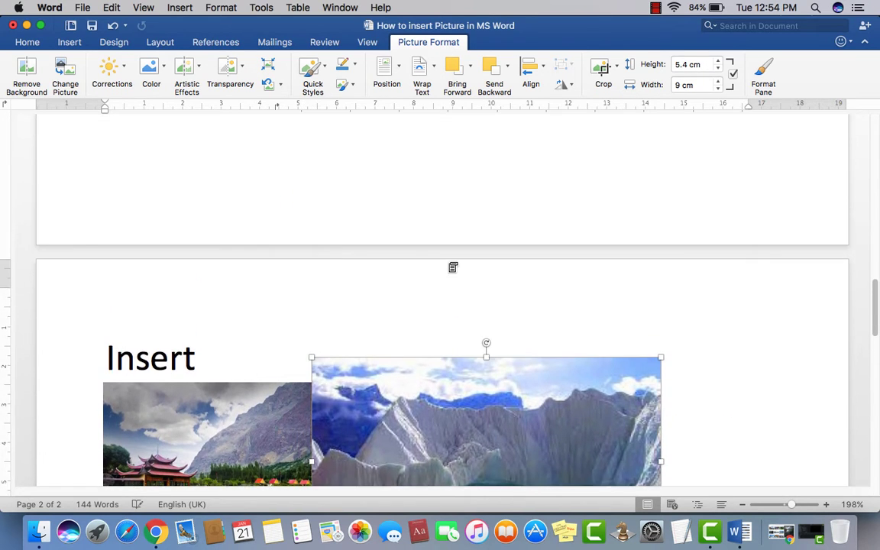
pyautogui.scroll(-4, 458, 289)
pyautogui.scroll(-4, 461, 283)
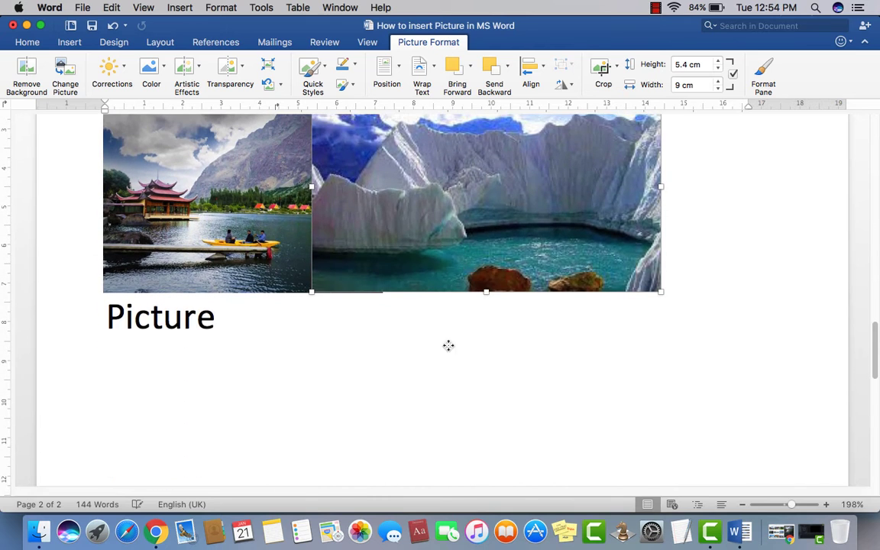
# - Move the photo lower and add empty lines so the paragraphs sit beneath it
pyautogui.moveTo(464, 267); pyautogui.dragTo(417, 387)
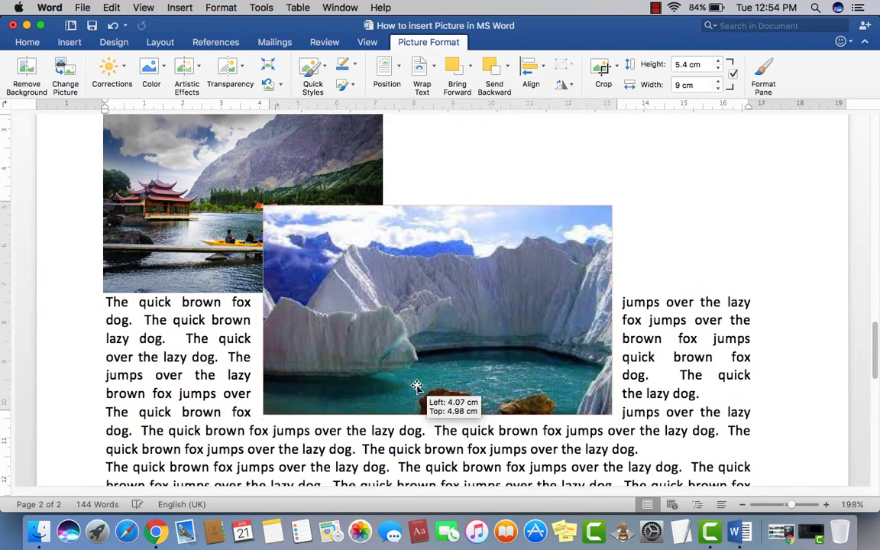
pyautogui.click(107, 302)
pyautogui.press('Return')
pyautogui.press('Return')
pyautogui.press('Return')
pyautogui.press('Return')
pyautogui.press('Return')
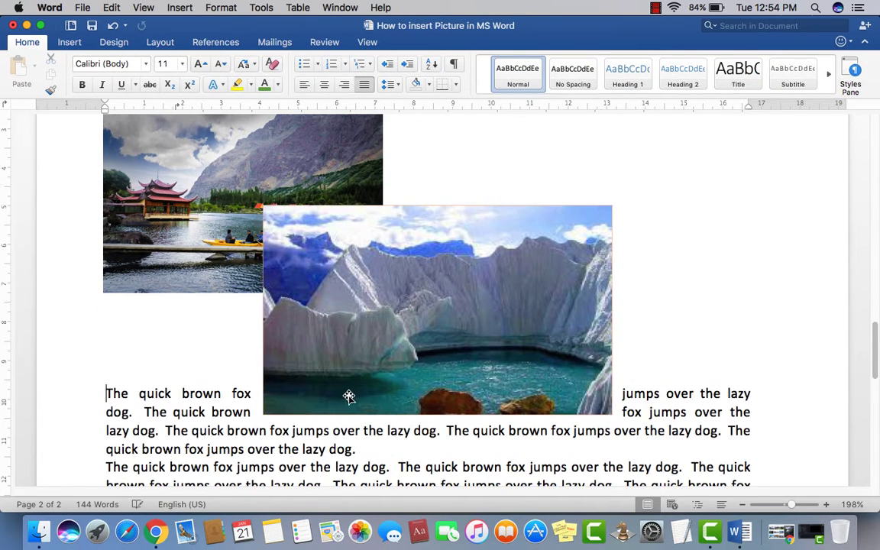
pyautogui.press('Return')
pyautogui.press('Return')
pyautogui.press('Return')
pyautogui.moveTo(348, 396)
pyautogui.mouseDown()
pyautogui.moveTo(416, 367)
pyautogui.moveTo(417, 390)
pyautogui.mouseUp()
pyautogui.click(184, 404)
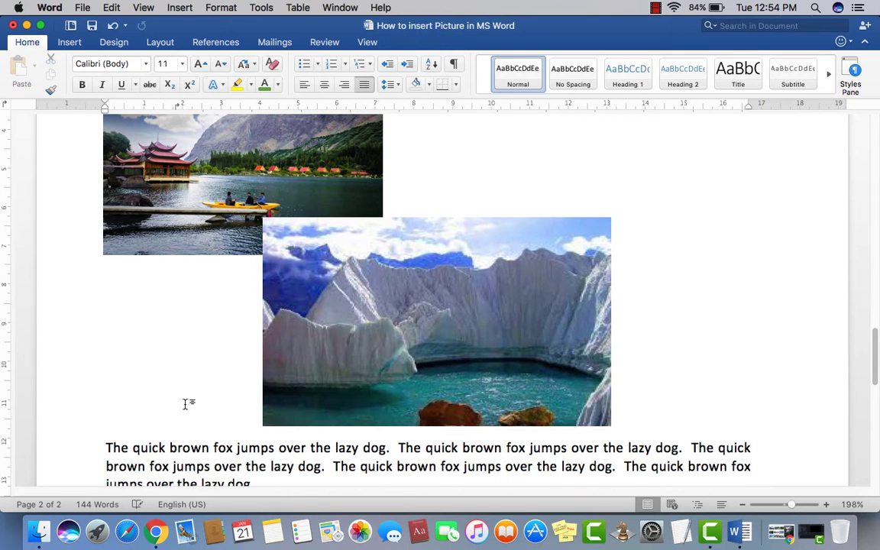
pyautogui.press('Return')
pyautogui.press('Return')
pyautogui.moveTo(391, 310)
pyautogui.mouseDown()
pyautogui.moveTo(391, 370)
pyautogui.moveTo(420, 347)
pyautogui.mouseUp()
pyautogui.scroll(-5, 421, 345)
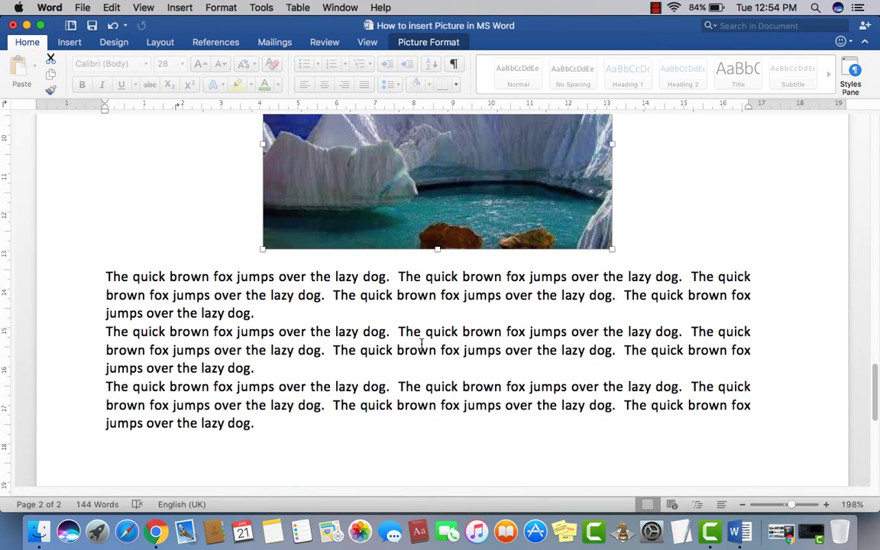
pyautogui.scroll(1, 421, 345)
pyautogui.scroll(1, 421, 345)
pyautogui.scroll(1, 421, 345)
pyautogui.scroll(3, 421, 346)
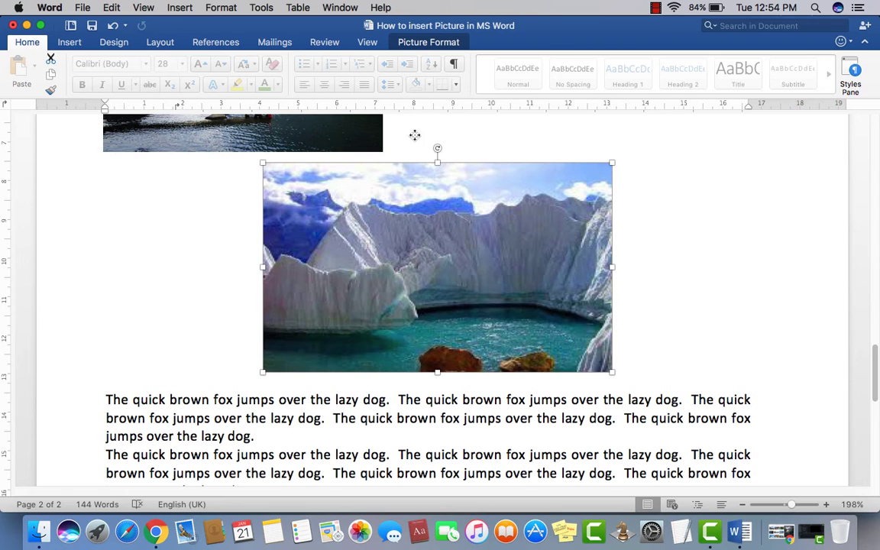
# - Remove the glacier photo's background, marking the sky, teal water and dark water for removal
pyautogui.click(417, 43)
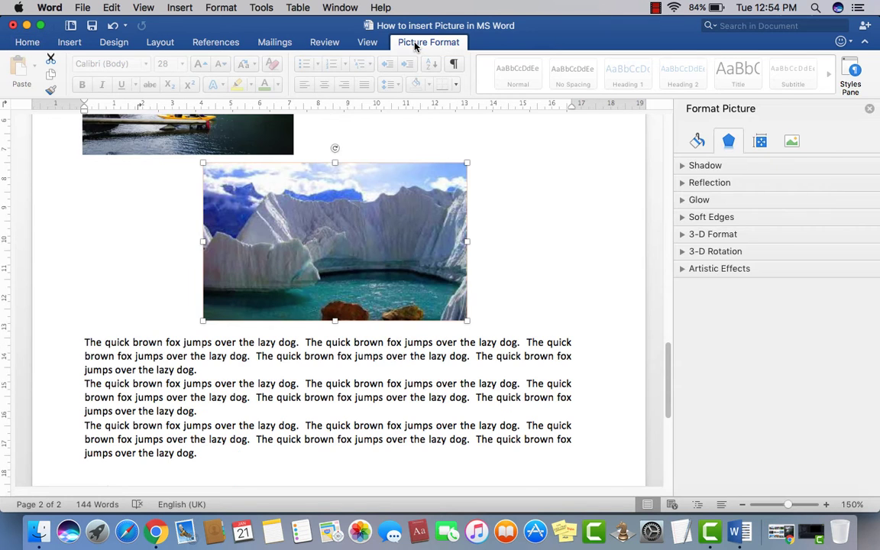
pyautogui.click(870, 110)
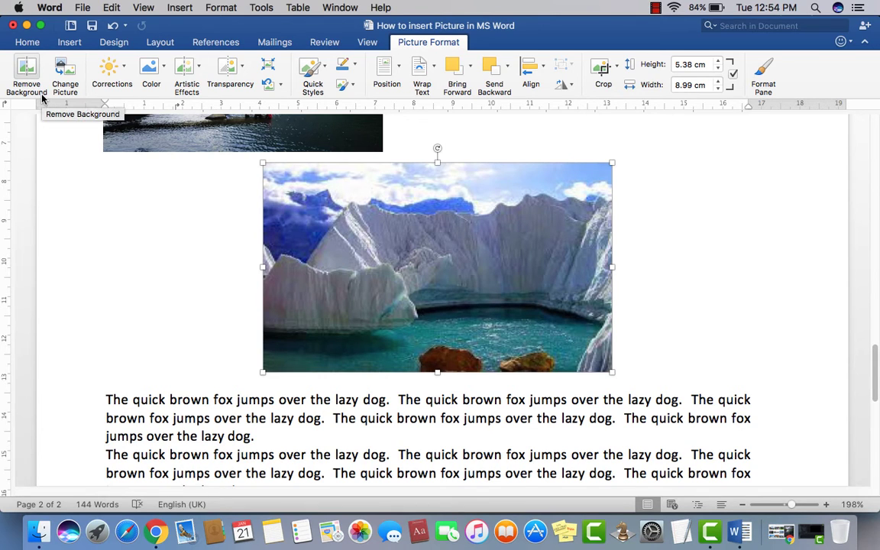
pyautogui.click(27, 71)
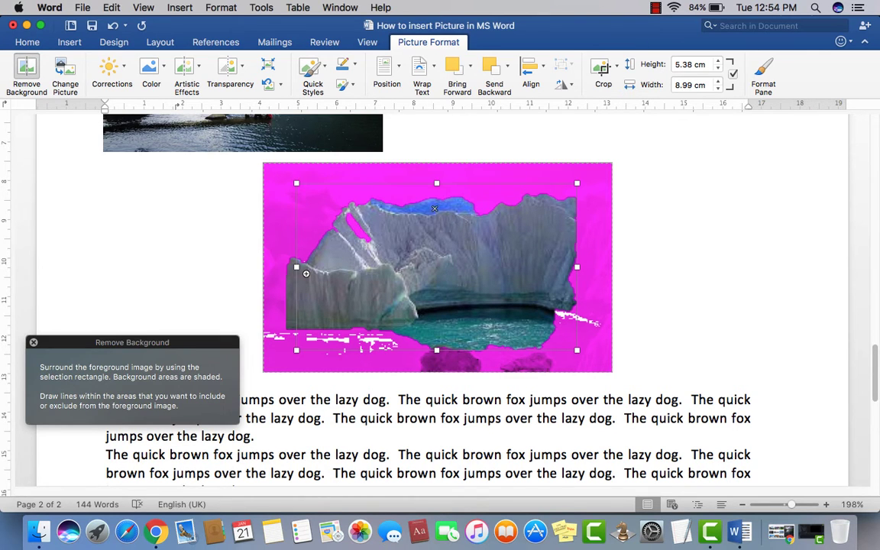
pyautogui.click(433, 206)
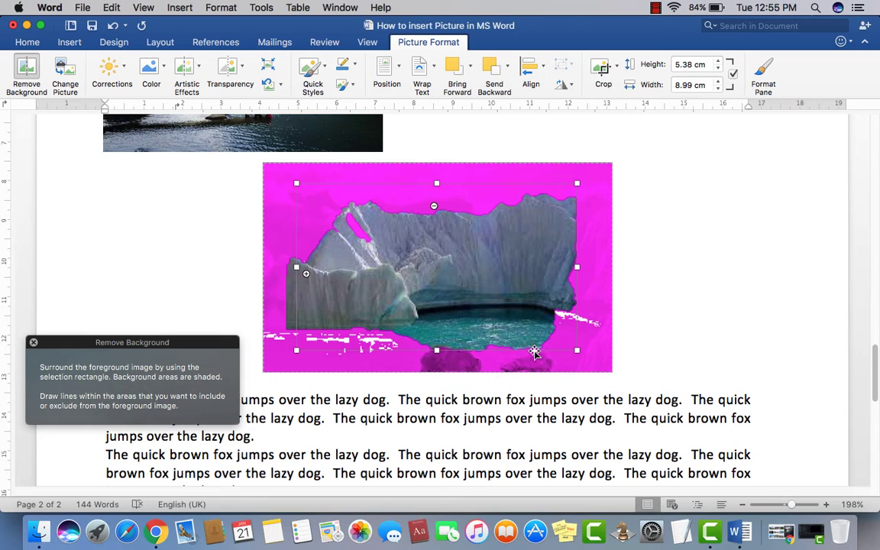
pyautogui.click(505, 342)
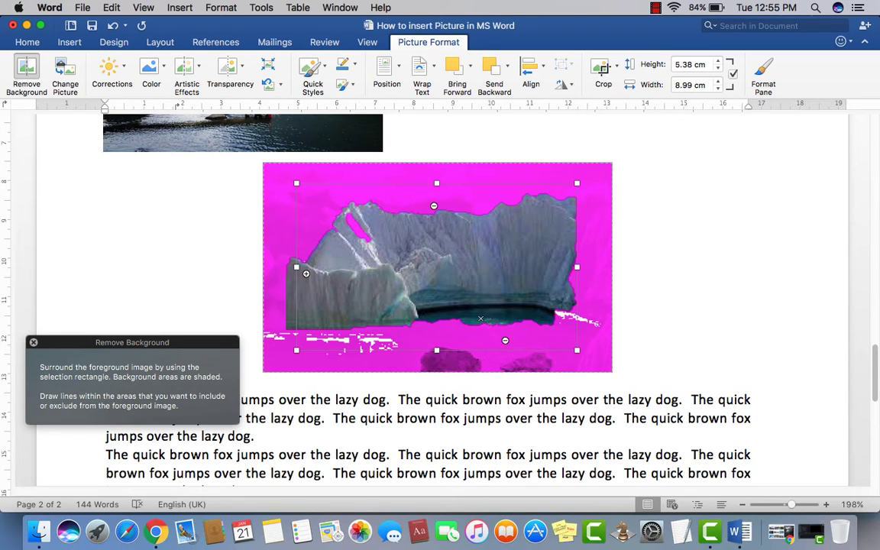
pyautogui.click(481, 318)
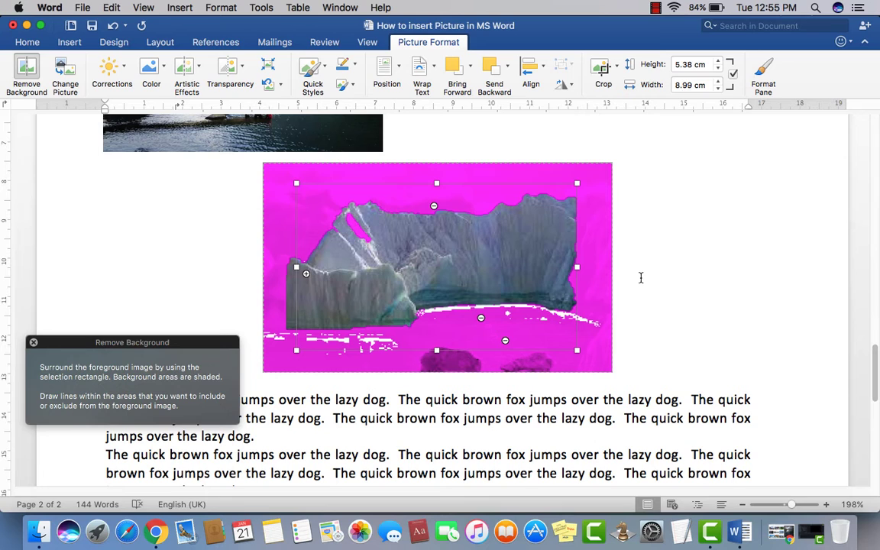
pyautogui.moveTo(602, 322); pyautogui.dragTo(606, 298)
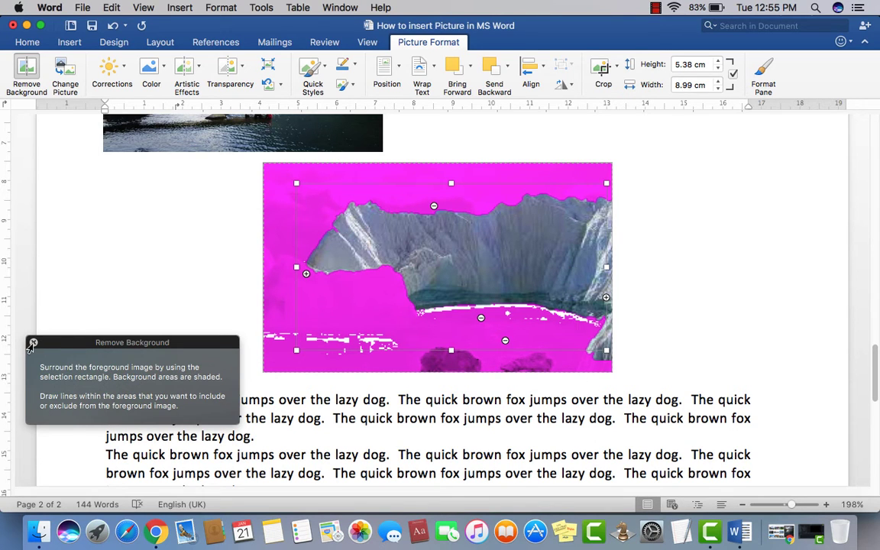
pyautogui.click(33, 343)
pyautogui.click(392, 417)
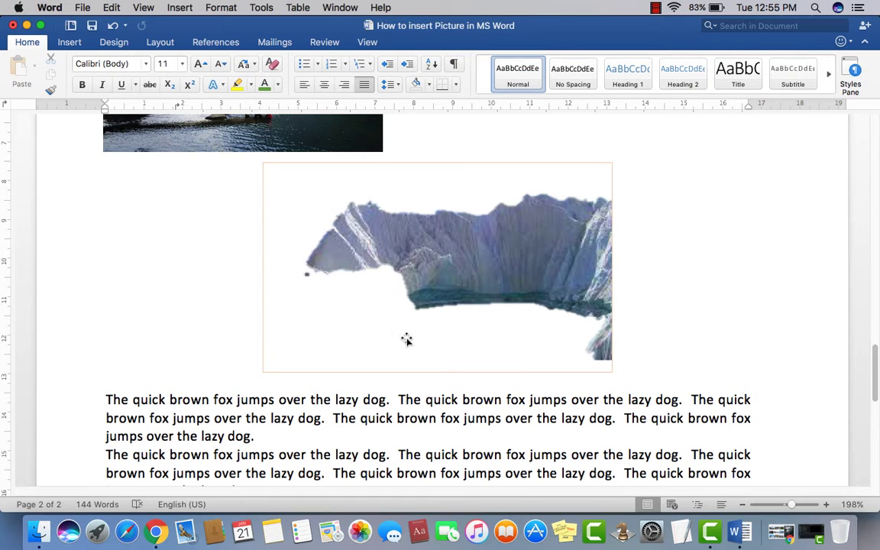
# - Undo the background removal to restore the full original iceberg image
pyautogui.press('super+z')
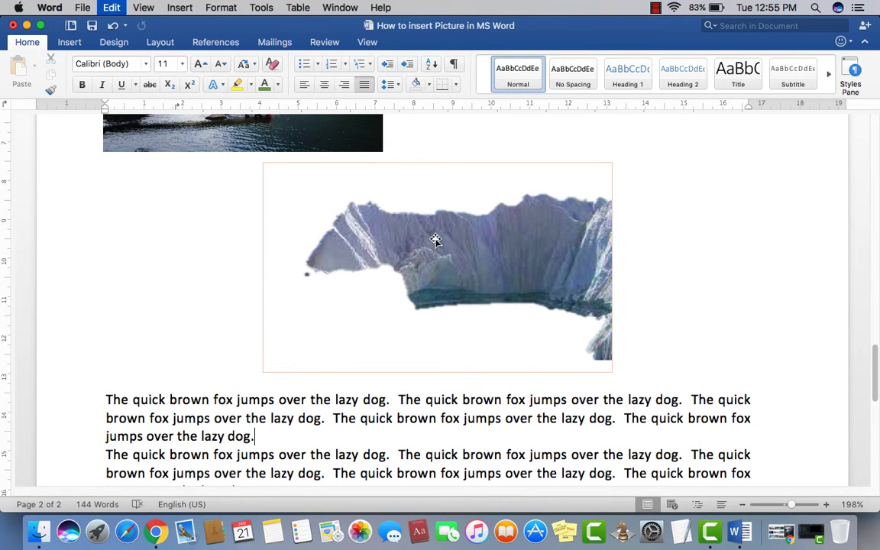
pyautogui.press('super+z')
pyautogui.press('super+z')
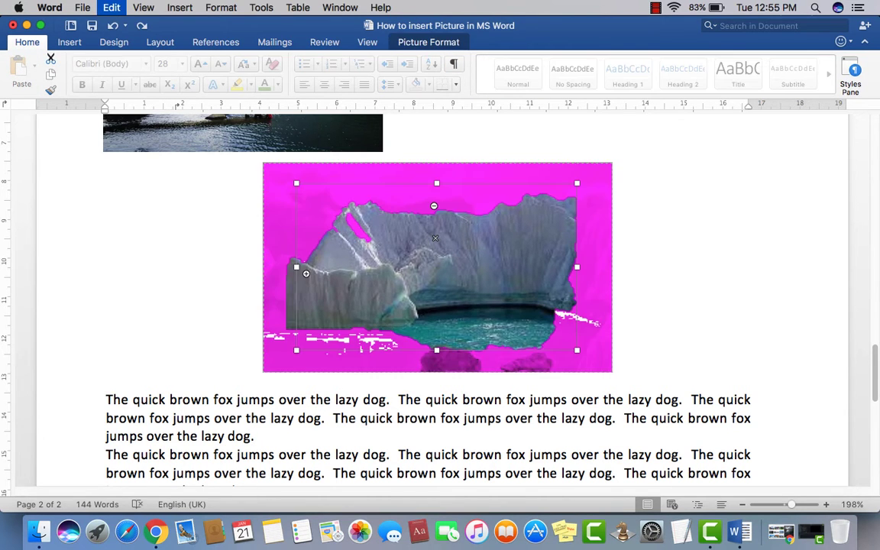
pyautogui.press('super+y')
pyautogui.press('super+z')
pyautogui.press('super+y')
pyautogui.press('super+z')
pyautogui.press('super+z')
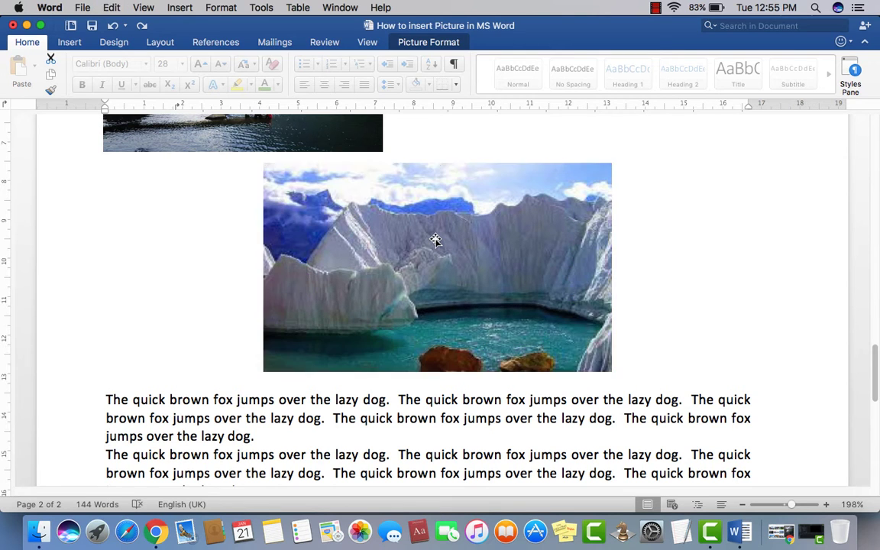
pyautogui.press('super+z')
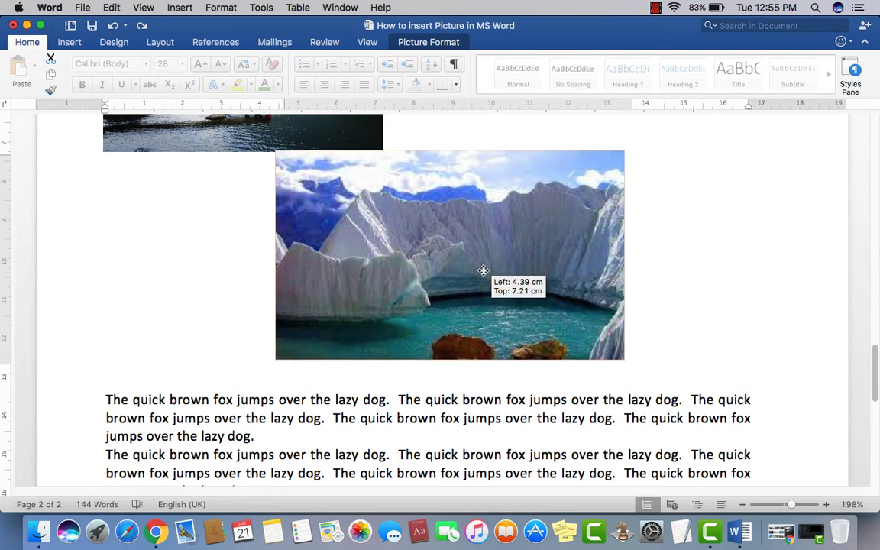
# - Nudge the iceberg photo right, then replace it with P2.jpg from the Desktop
pyautogui.moveTo(466, 226); pyautogui.dragTo(491, 273)
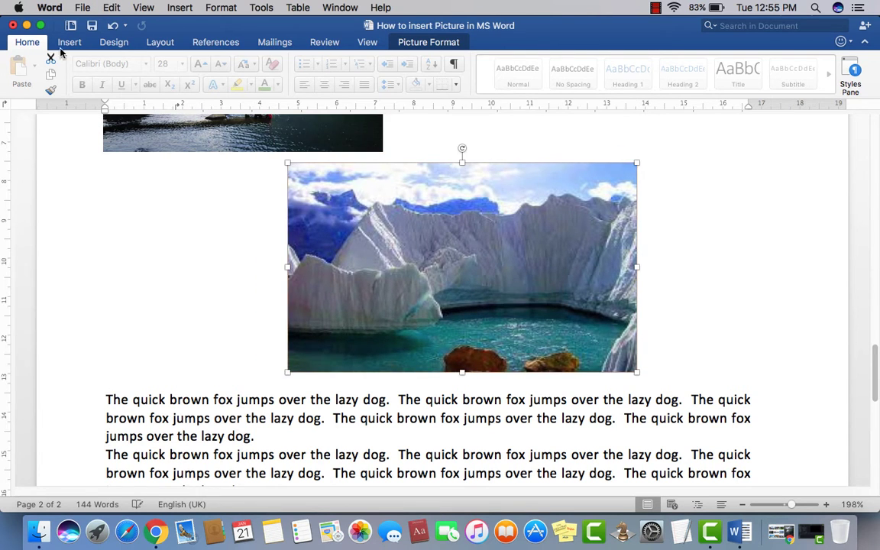
pyautogui.click(422, 44)
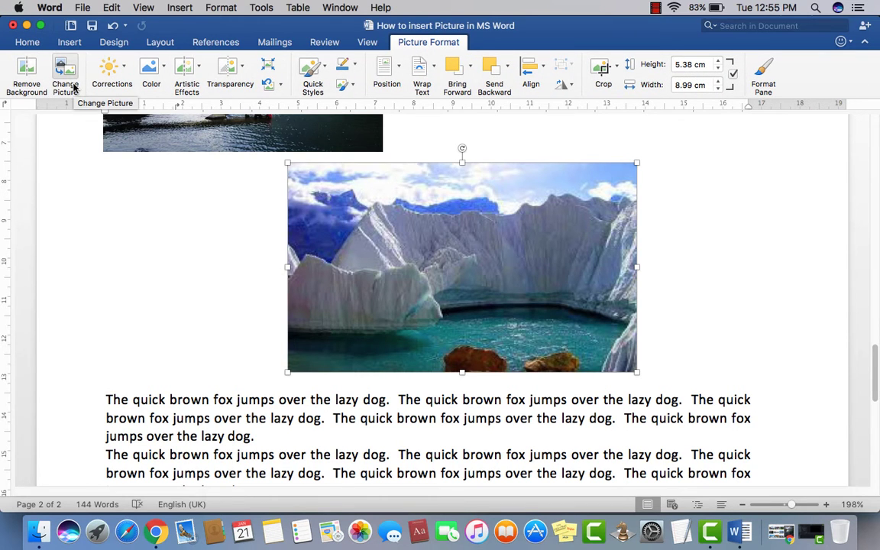
pyautogui.click(64, 68)
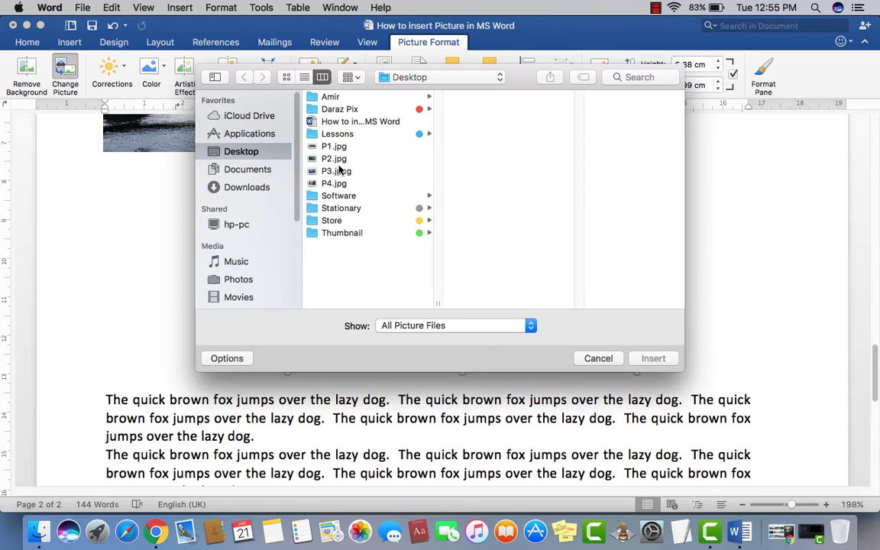
pyautogui.click(336, 159)
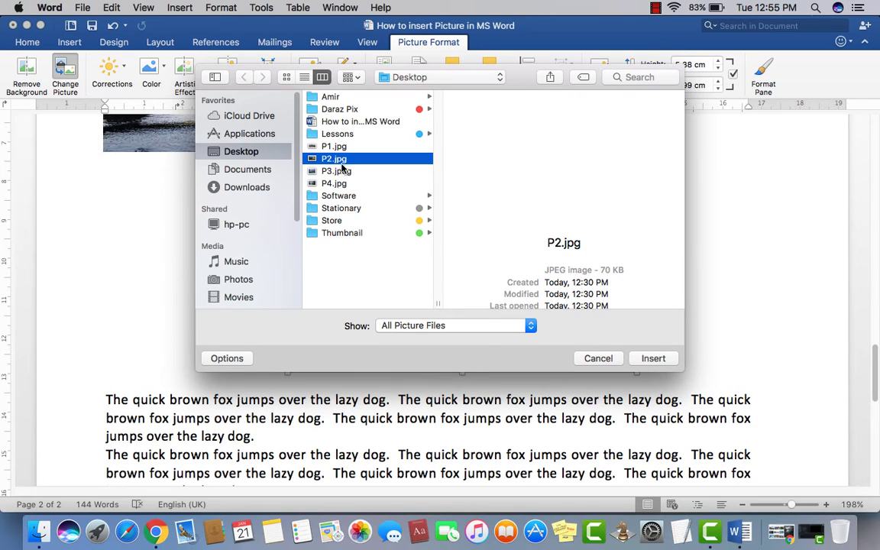
pyautogui.click(644, 360)
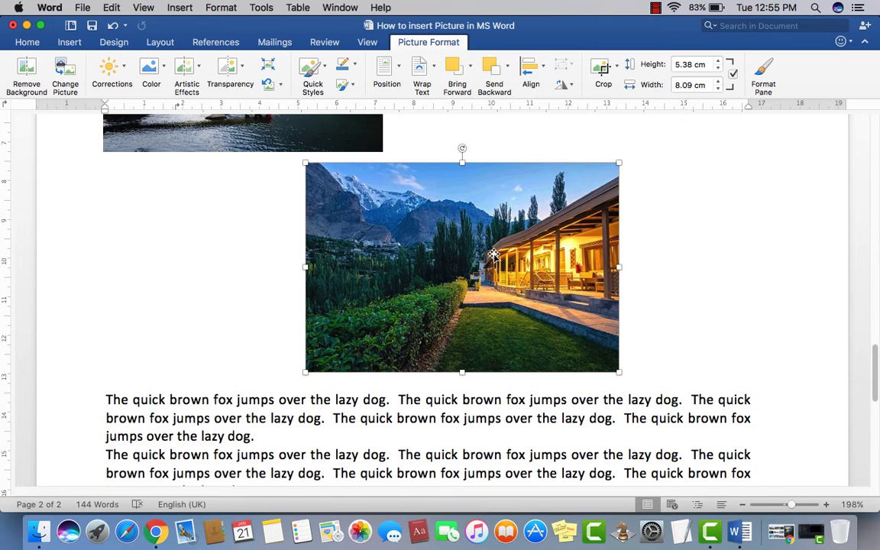
# - Apply a Sharpen correction to the lodge photo and display the Color saturation and recolor gallery
pyautogui.click(122, 70)
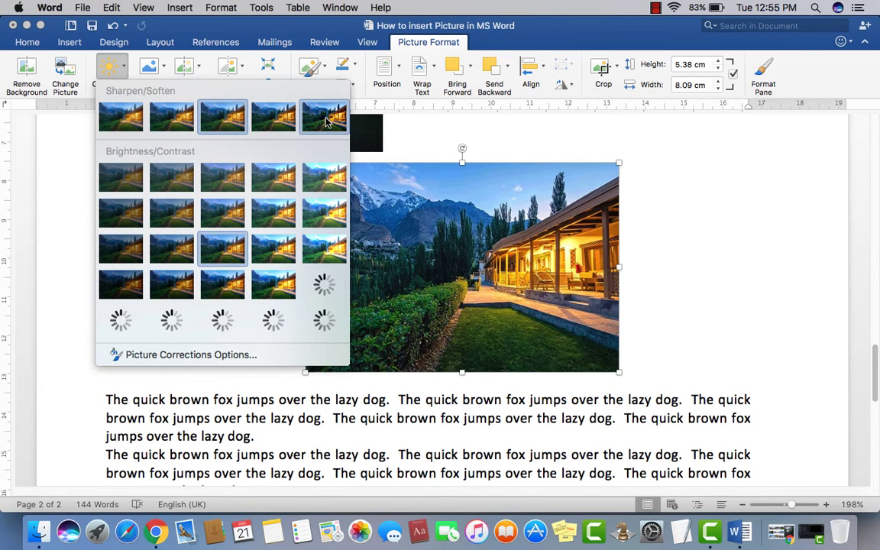
pyautogui.click(243, 181)
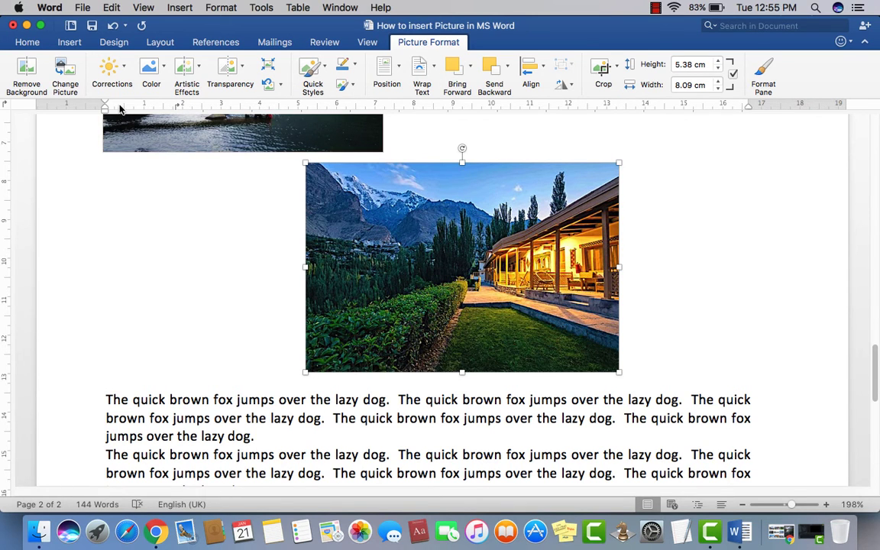
pyautogui.click(164, 74)
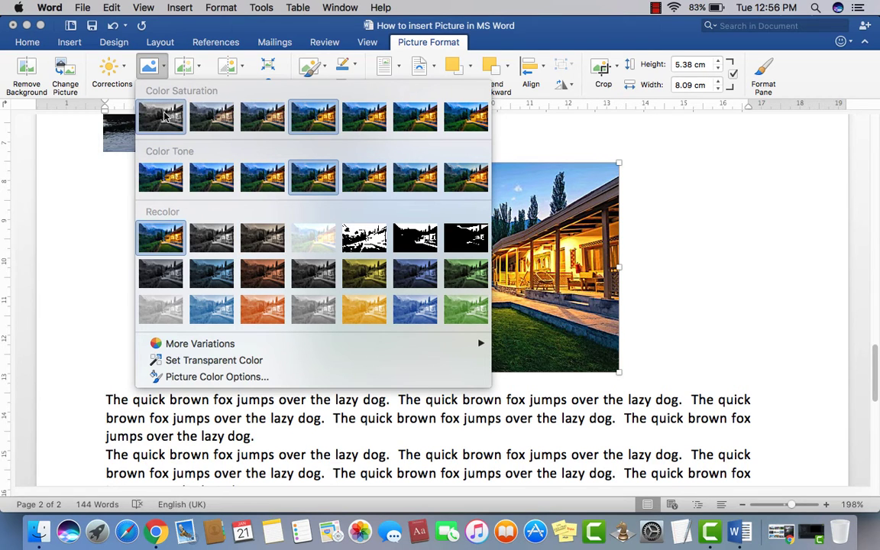
# - Apply Saturation 0% to make the lodge photo black and white
pyautogui.press('Return')
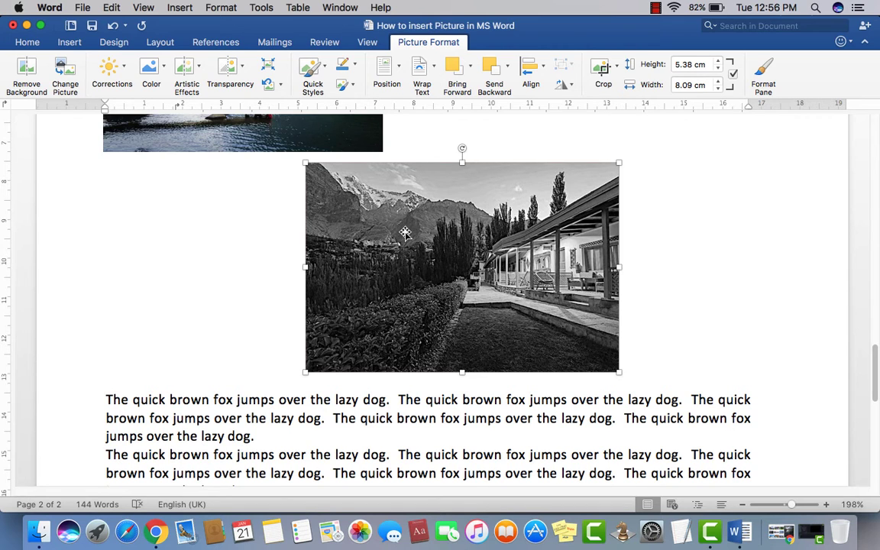
# - Try several picture styles (white frame, oval, rotated, metal oval), then settle on the rounded bevelled frame
pyautogui.click(326, 70)
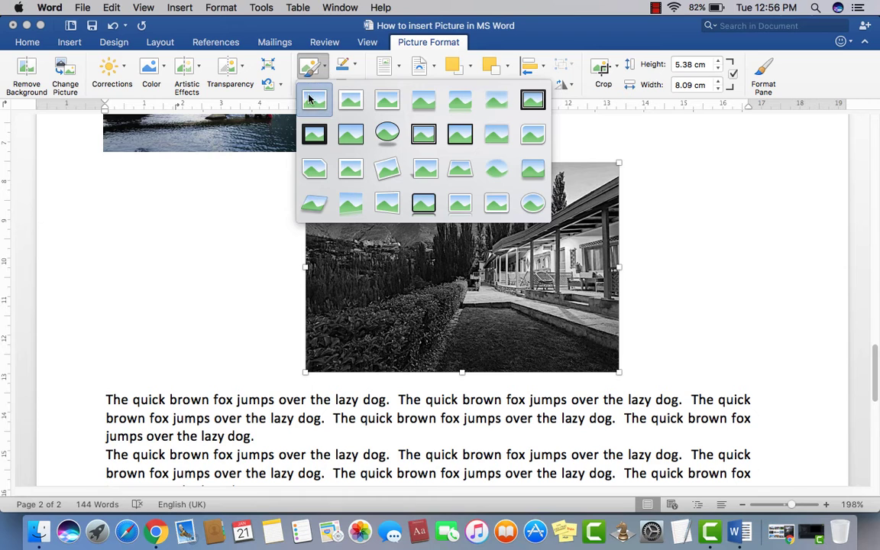
pyautogui.click(349, 99)
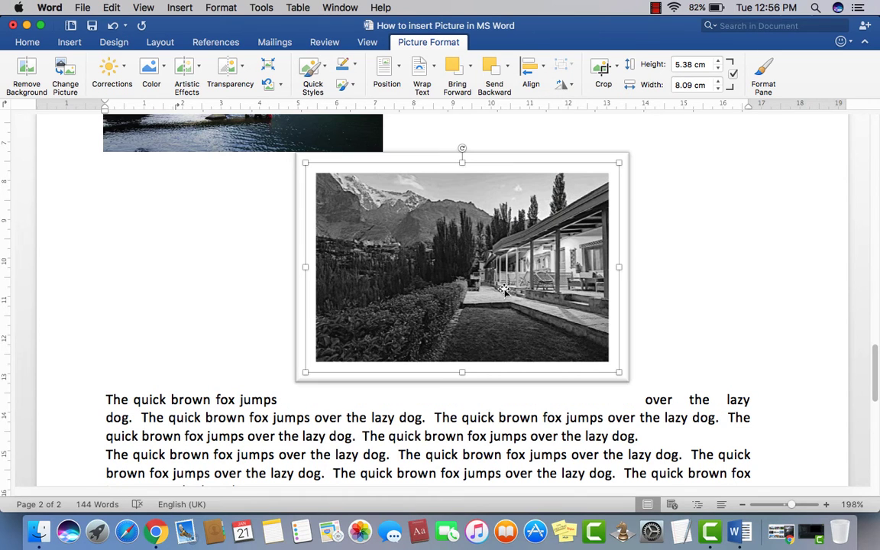
pyautogui.click(325, 69)
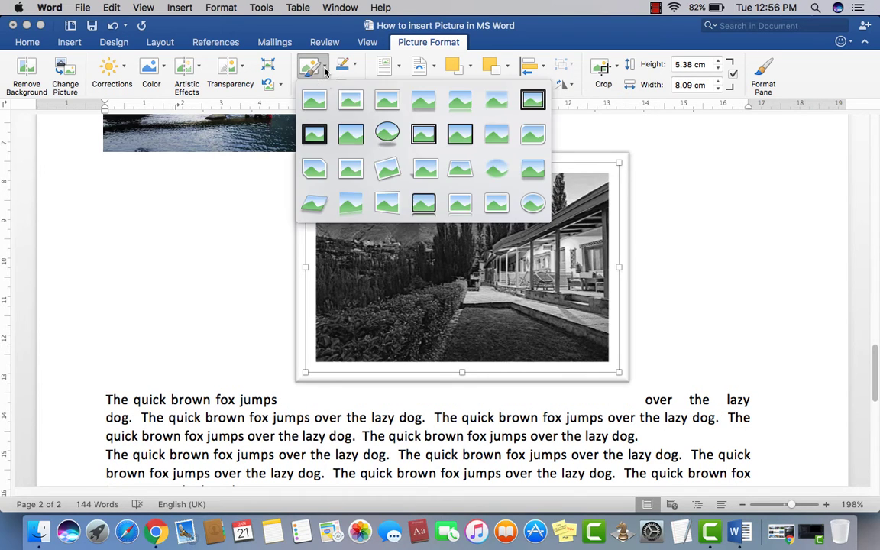
pyautogui.click(379, 132)
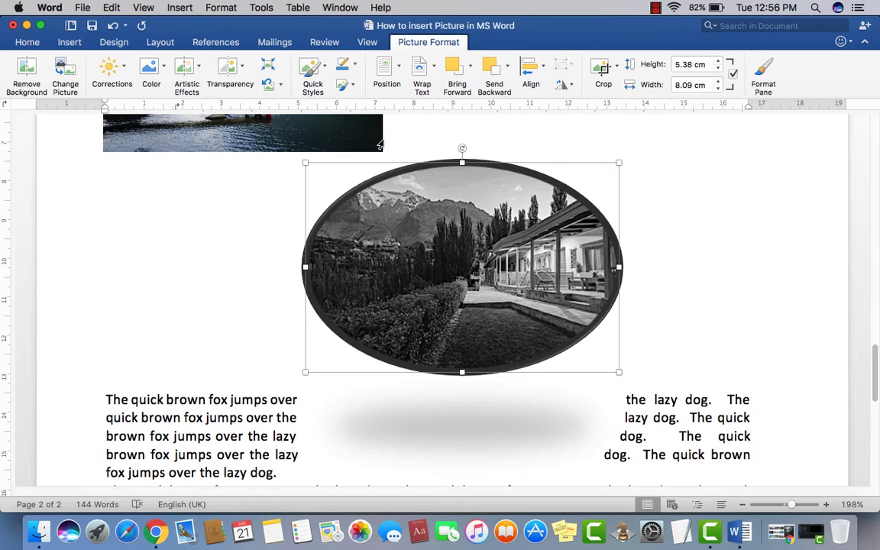
pyautogui.click(313, 68)
pyautogui.click(387, 170)
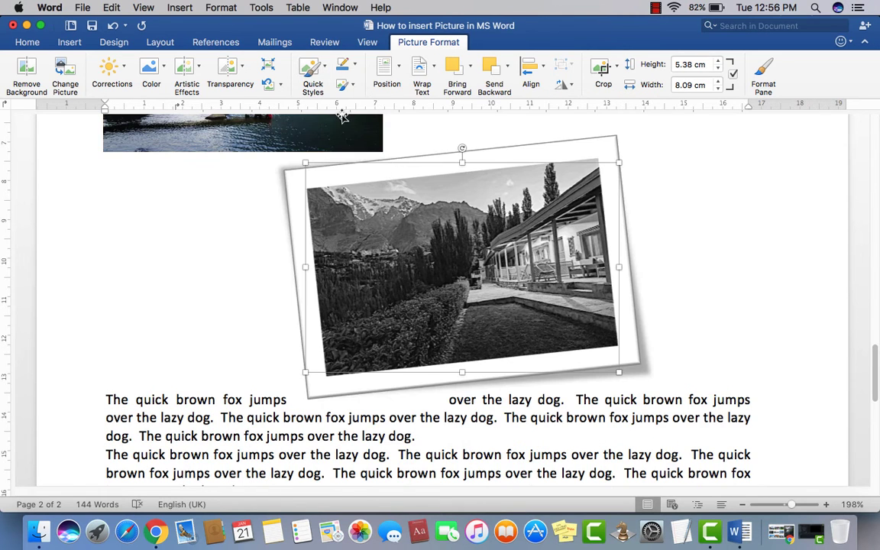
pyautogui.click(311, 69)
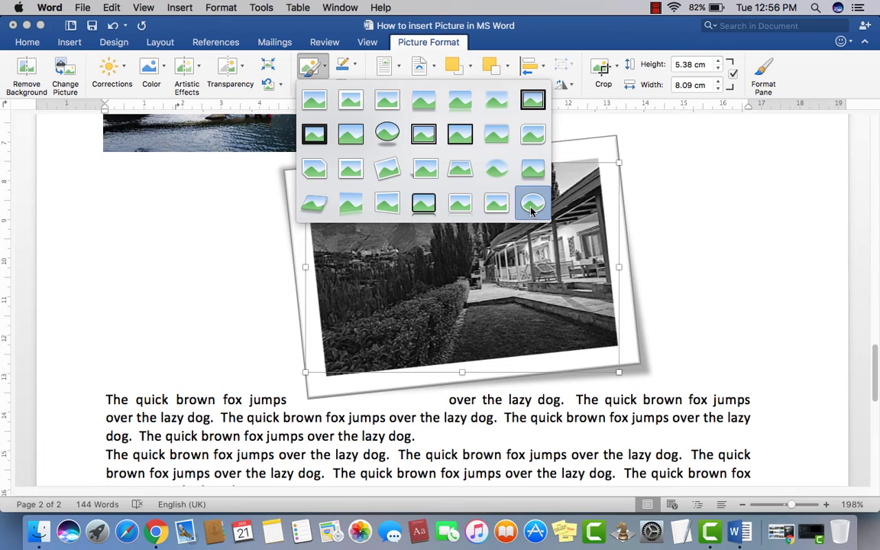
pyautogui.click(533, 202)
pyautogui.click(324, 70)
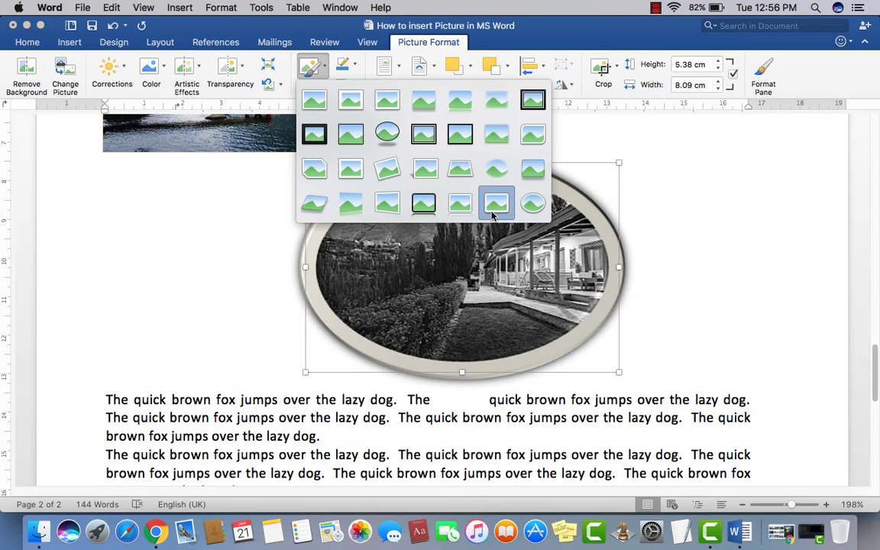
pyautogui.click(448, 185)
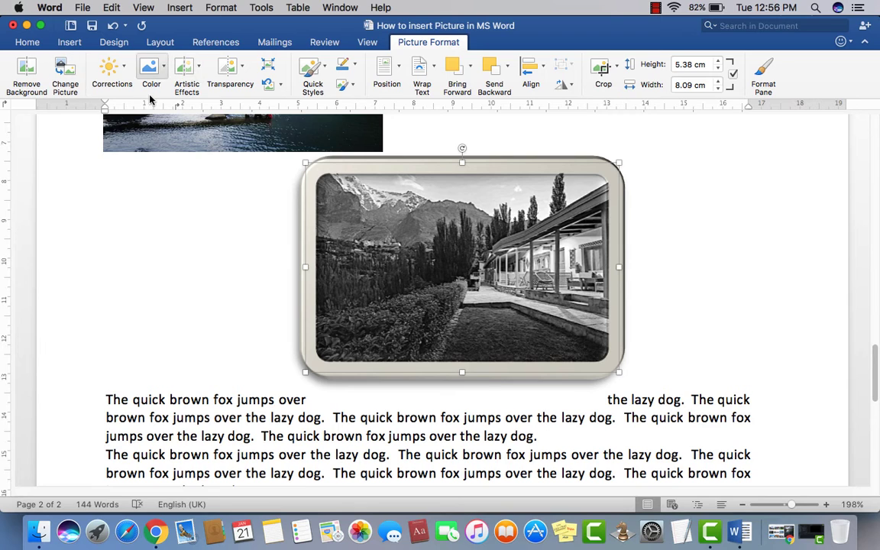
# - Set the lodge photo to the highest color saturation, then deselect and reselect it to check
pyautogui.click(164, 70)
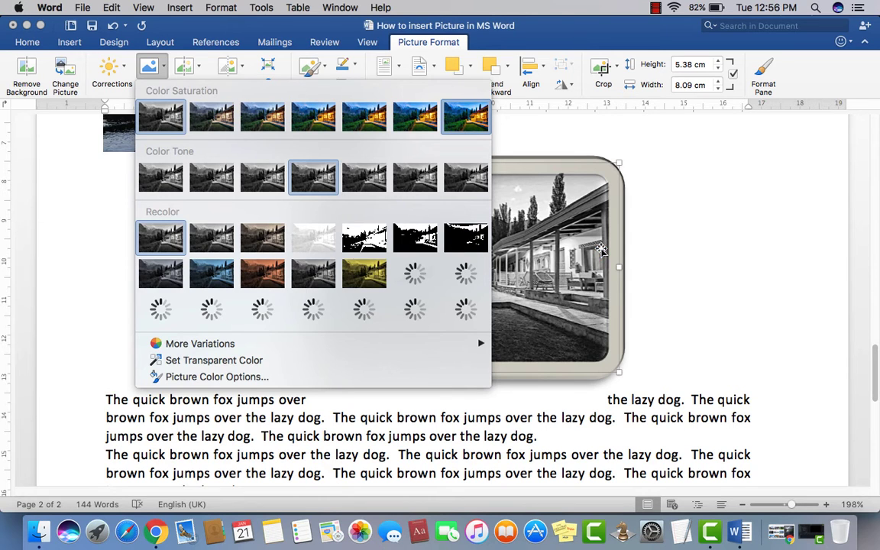
pyautogui.click(601, 249)
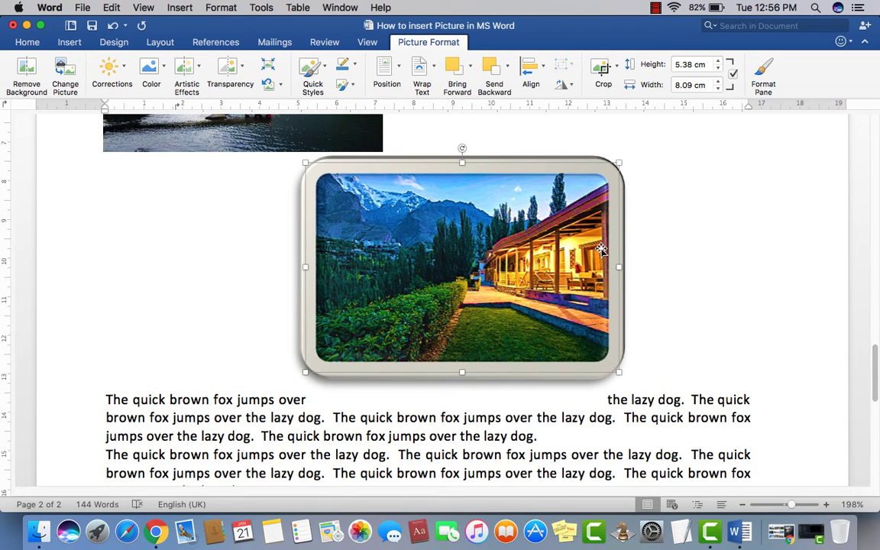
pyautogui.click(694, 255)
pyautogui.click(550, 260)
# - Drag the 5.4 × 8.09 cm framed lodge photo up and left over the lake photo's lower-right corner
pyautogui.scroll(5, 550, 260)
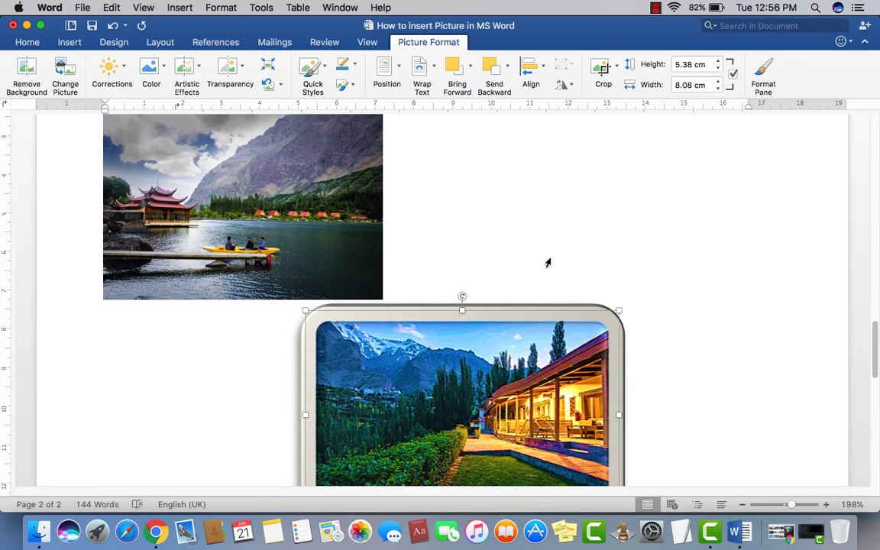
pyautogui.scroll(2, 549, 260)
pyautogui.scroll(-5, 549, 260)
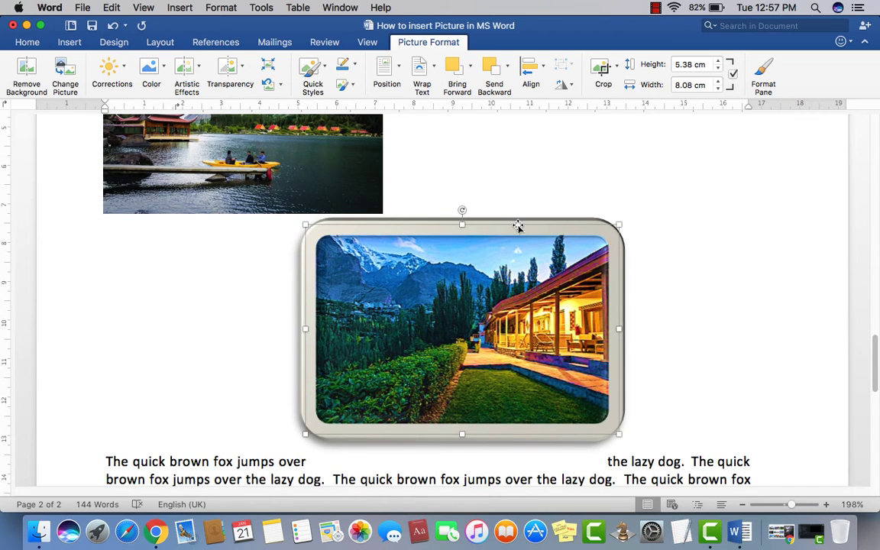
pyautogui.moveTo(518, 226); pyautogui.dragTo(499, 178)
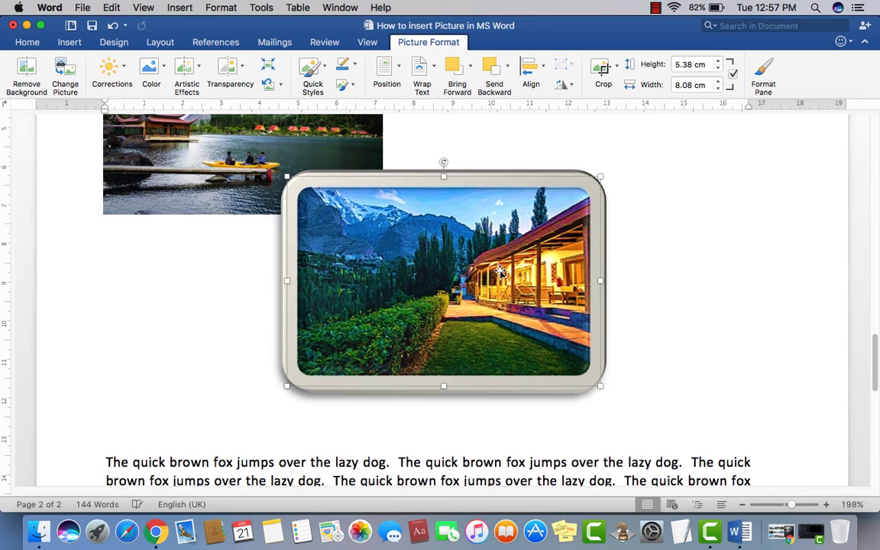
pyautogui.scroll(5, 500, 306)
pyautogui.scroll(-3, 480, 300)
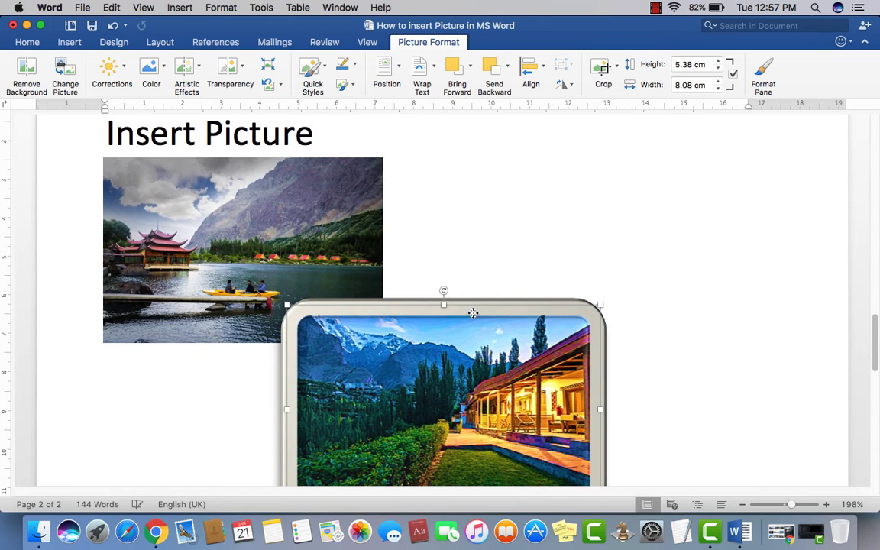
pyautogui.moveTo(473, 313); pyautogui.dragTo(473, 251)
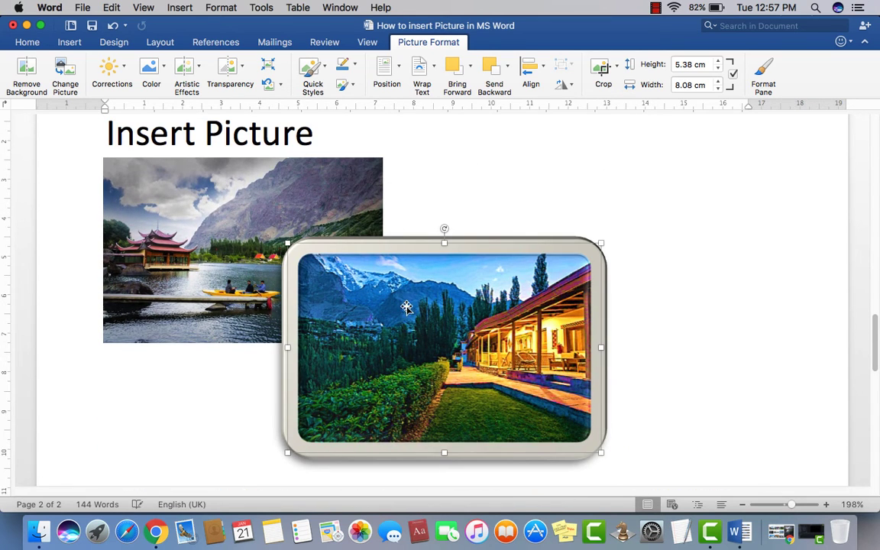
pyautogui.moveTo(419, 262)
pyautogui.mouseDown()
pyautogui.moveTo(415, 228)
pyautogui.moveTo(391, 253)
pyautogui.mouseUp()
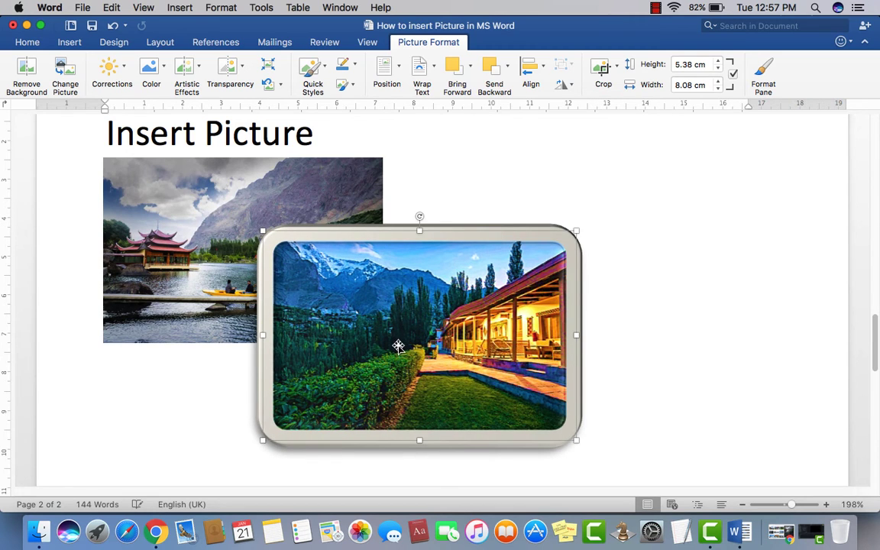
pyautogui.click(310, 188)
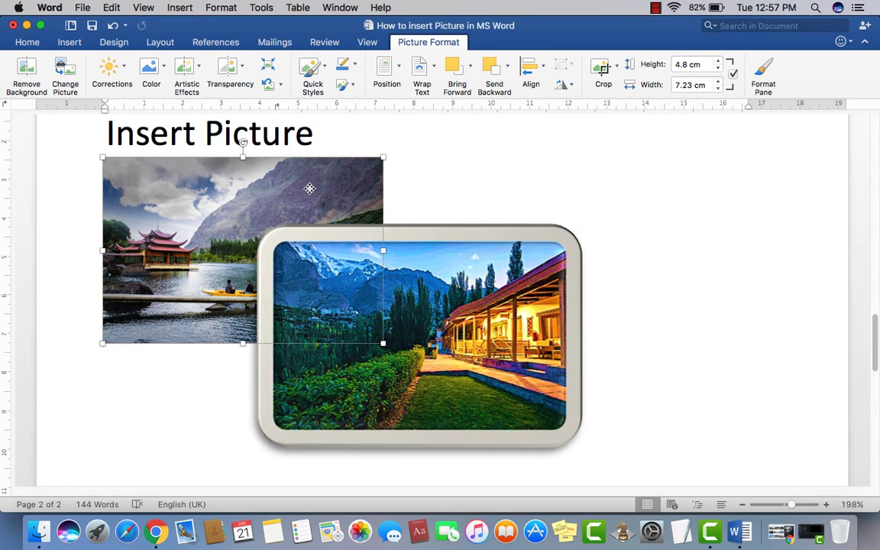
pyautogui.click(437, 229)
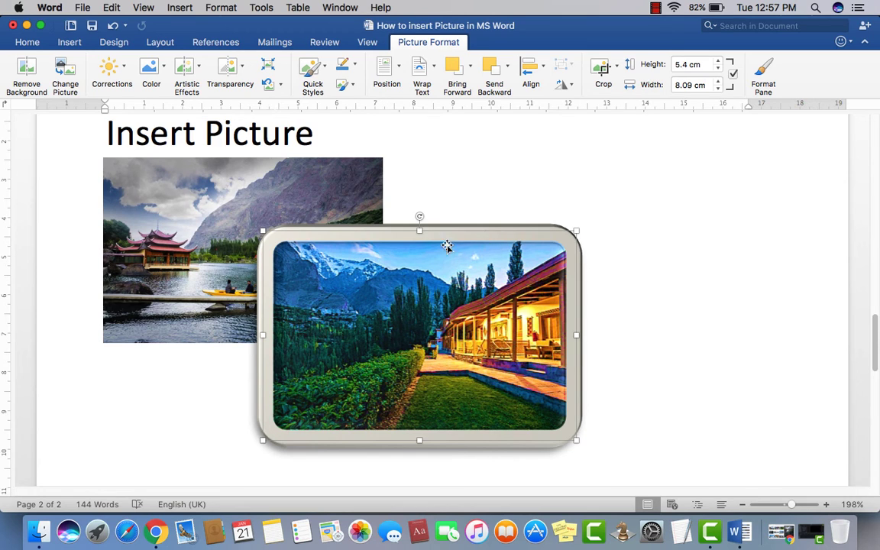
# - Set the framed house photo to Behind Text wrapping and send it backward
pyautogui.click(433, 76)
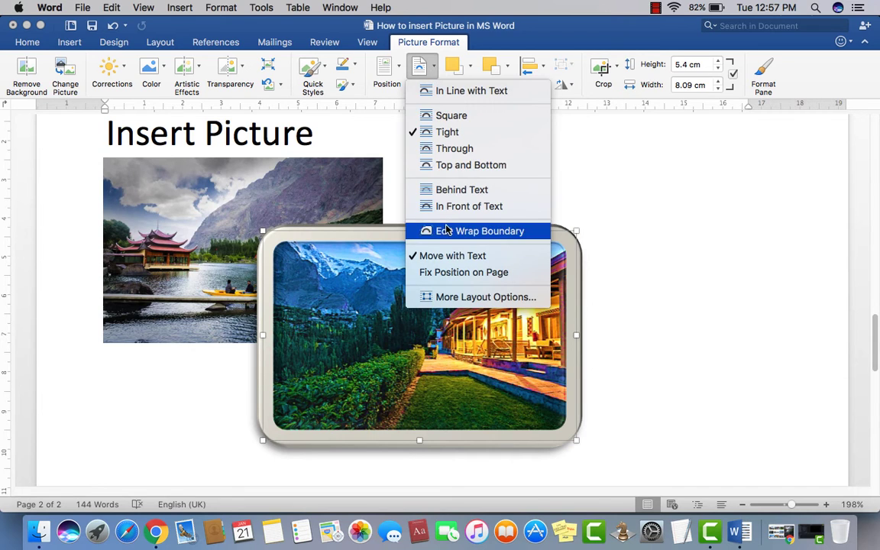
pyautogui.click(508, 188)
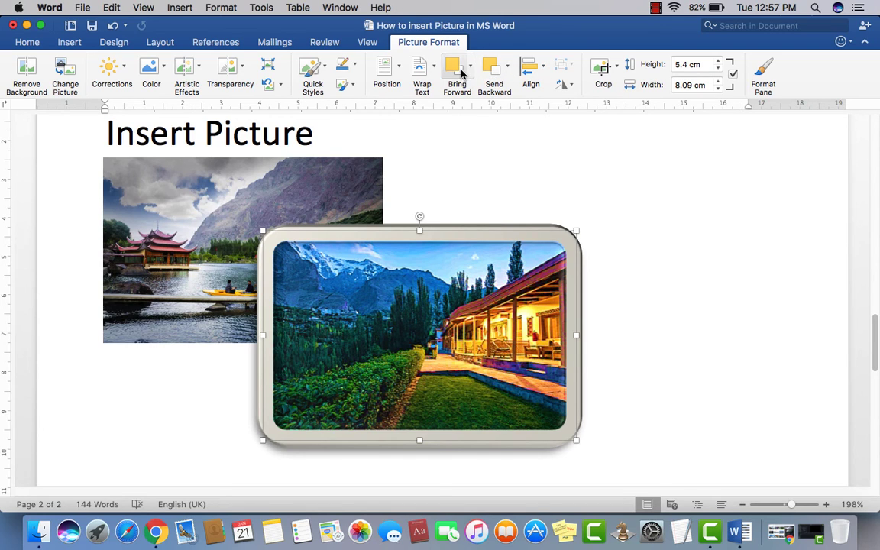
pyautogui.click(470, 69)
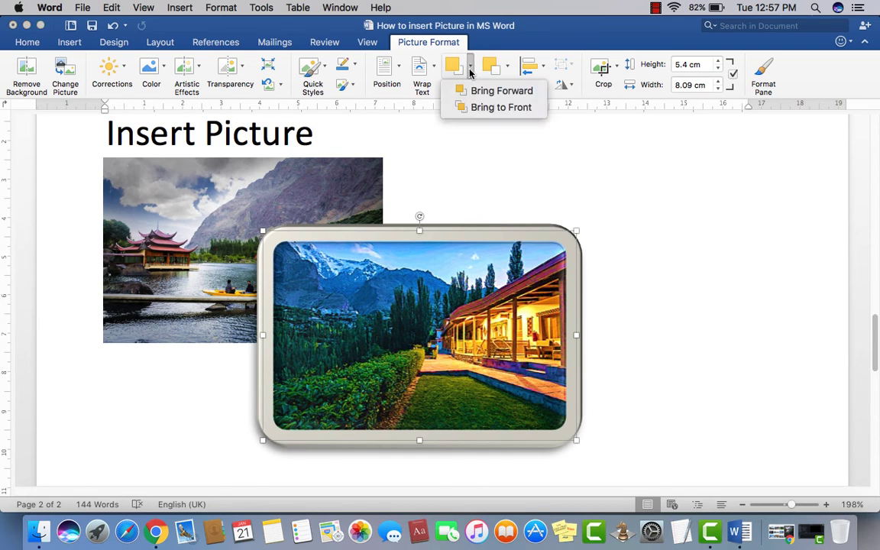
pyautogui.press('Escape')
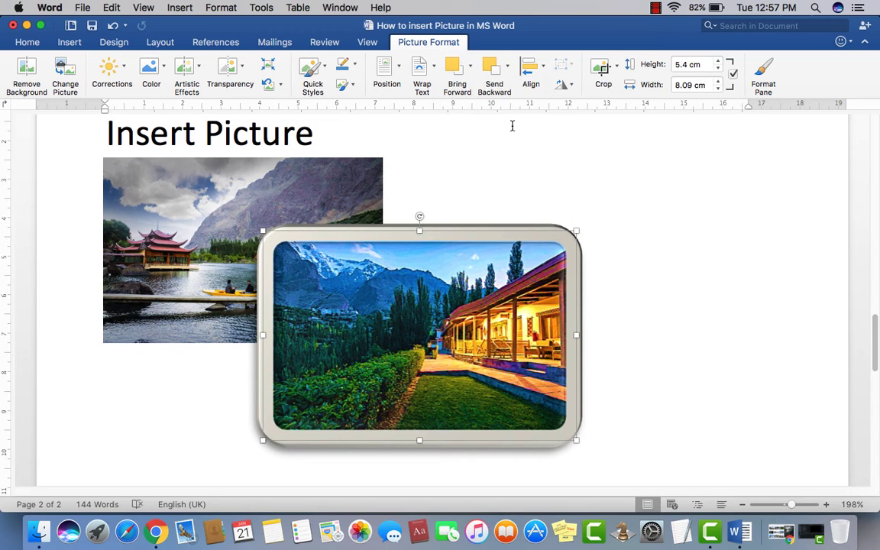
pyautogui.click(508, 68)
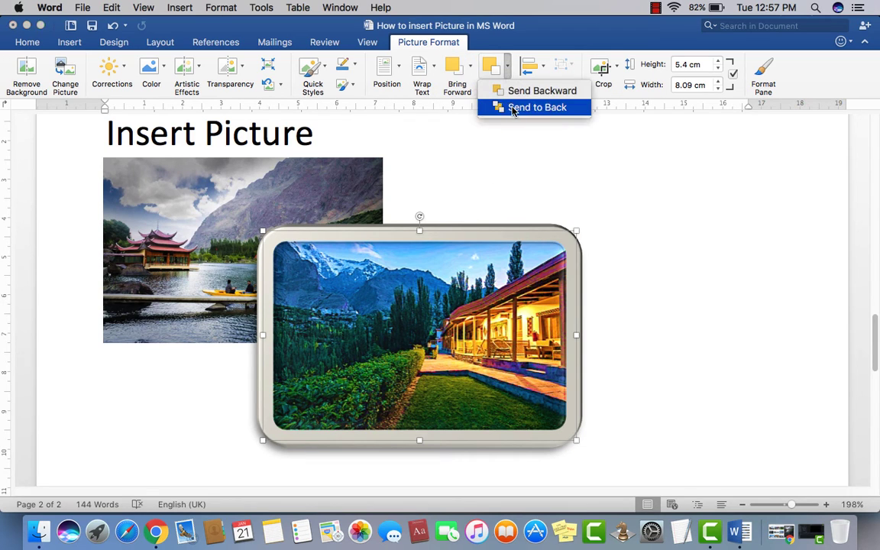
pyautogui.click(512, 107)
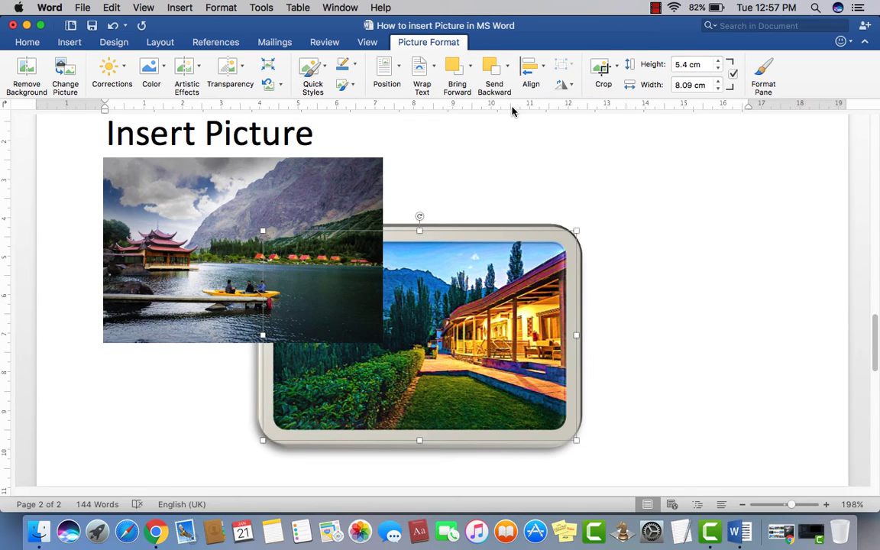
pyautogui.click(651, 285)
# - Bring the lake photo to the front so it overlaps the framed house photo
pyautogui.click(336, 210)
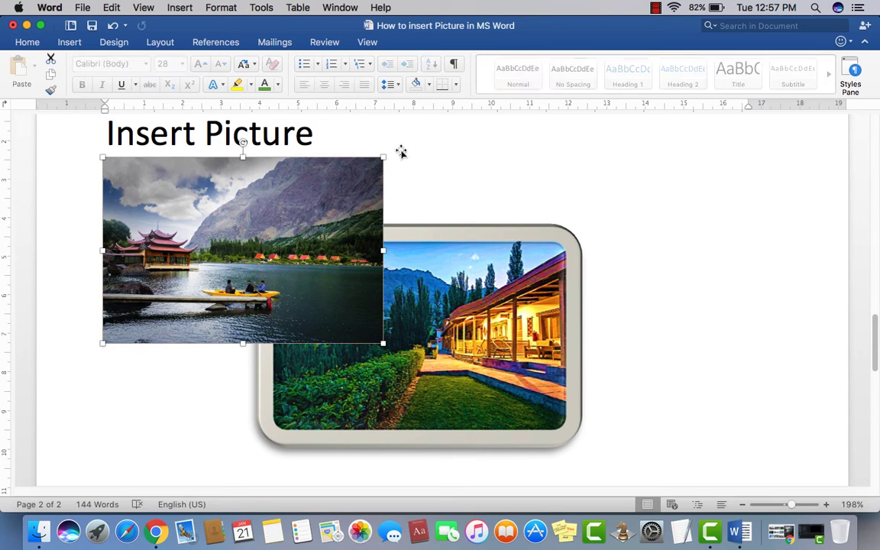
pyautogui.click(507, 70)
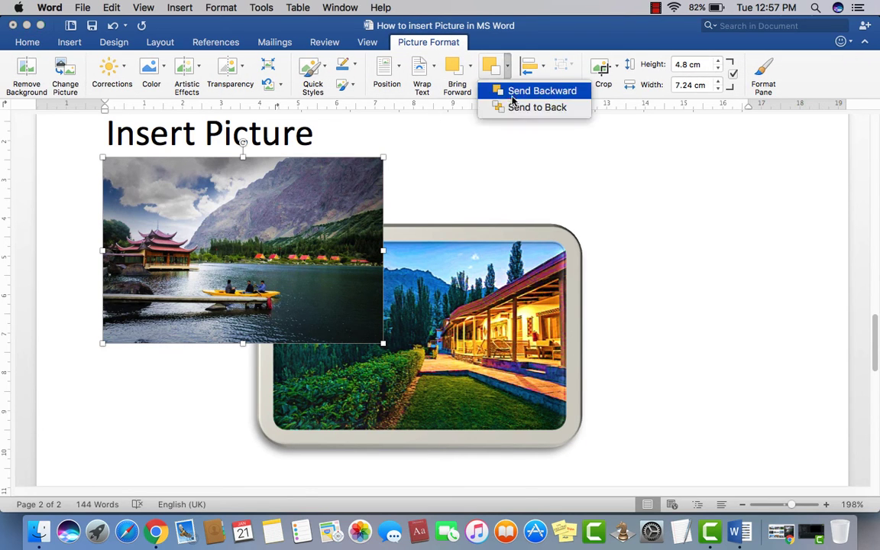
pyautogui.click(516, 107)
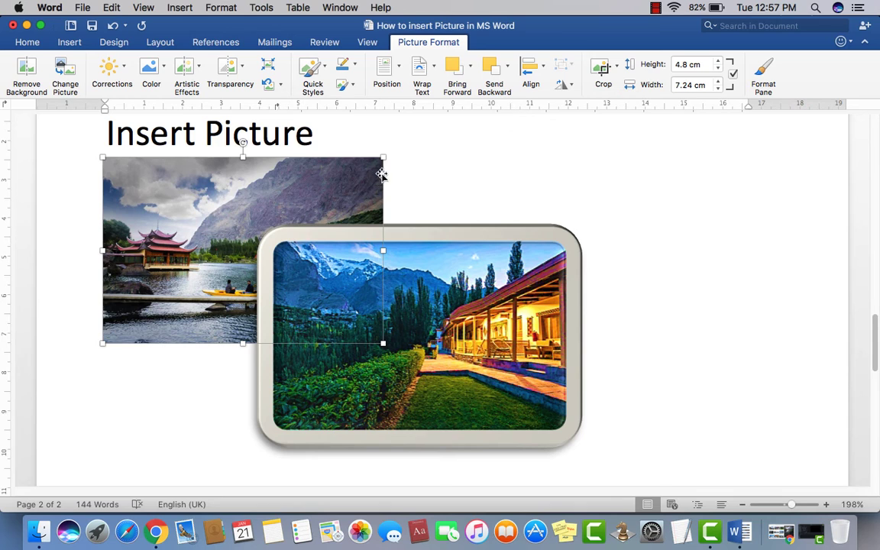
pyautogui.click(469, 66)
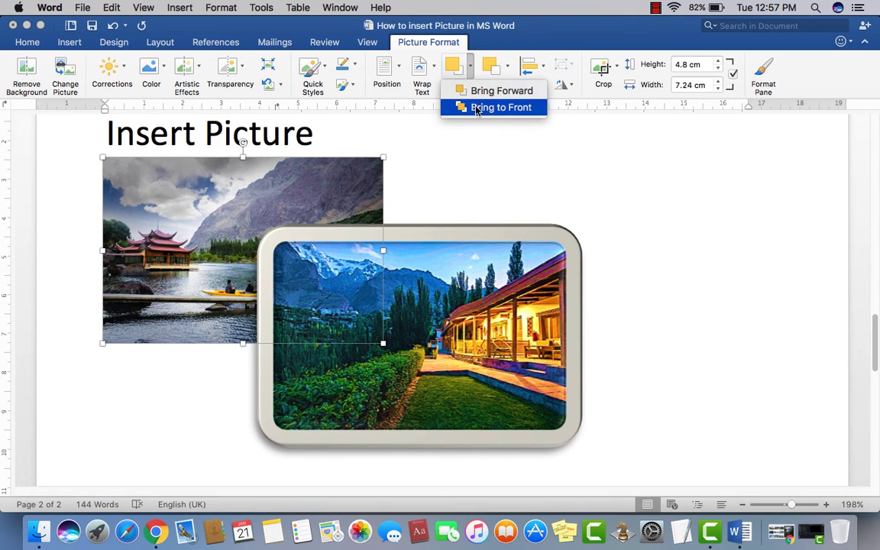
pyautogui.click(476, 107)
pyautogui.click(621, 246)
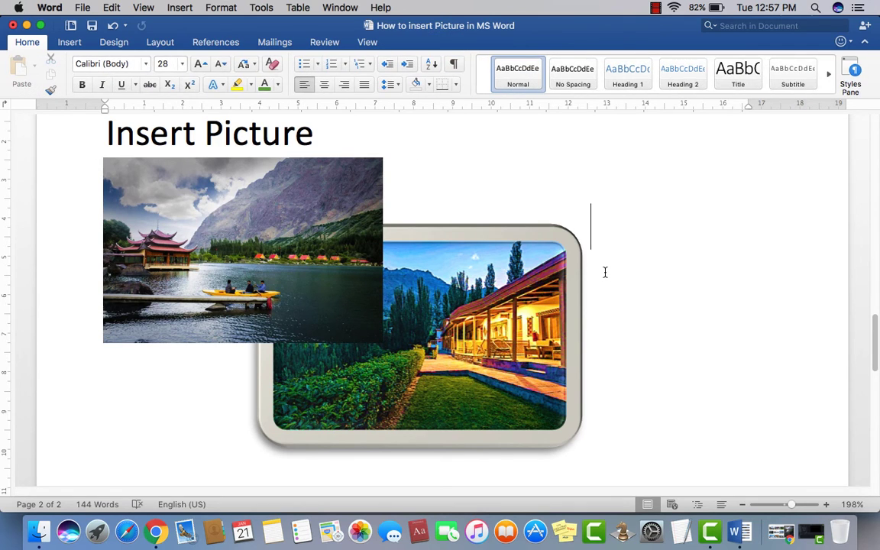
pyautogui.click(540, 323)
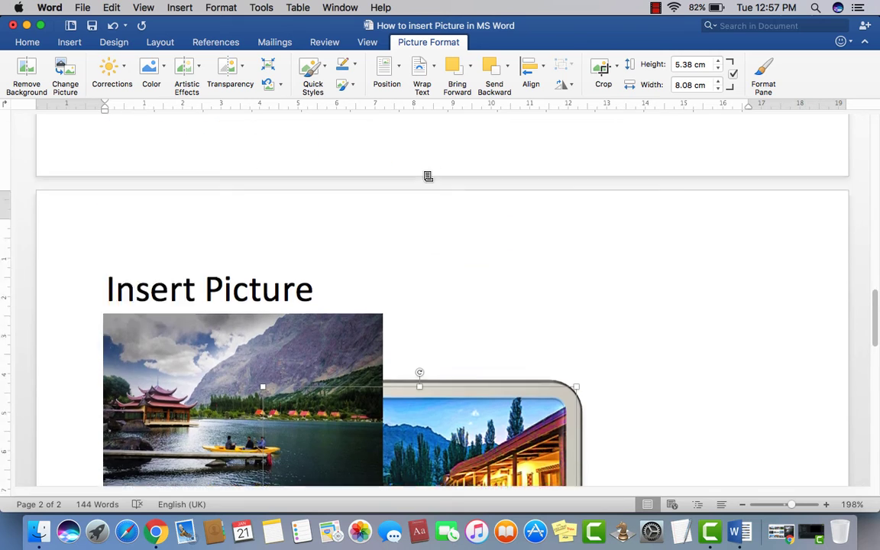
# - Drag the lake photo to a slightly lower spot, still overlapping the framed lodge photo
pyautogui.scroll(5, 382, 153)
pyautogui.scroll(-5, 438, 177)
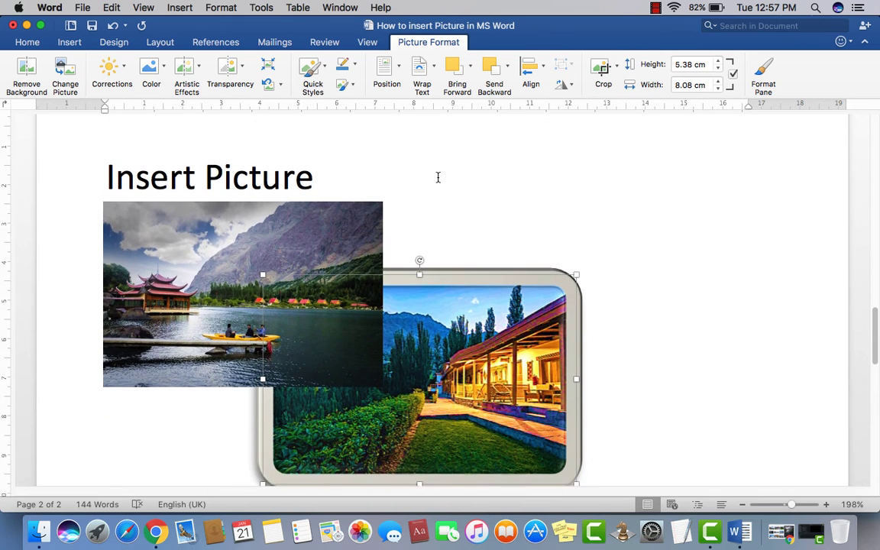
pyautogui.scroll(-1, 438, 177)
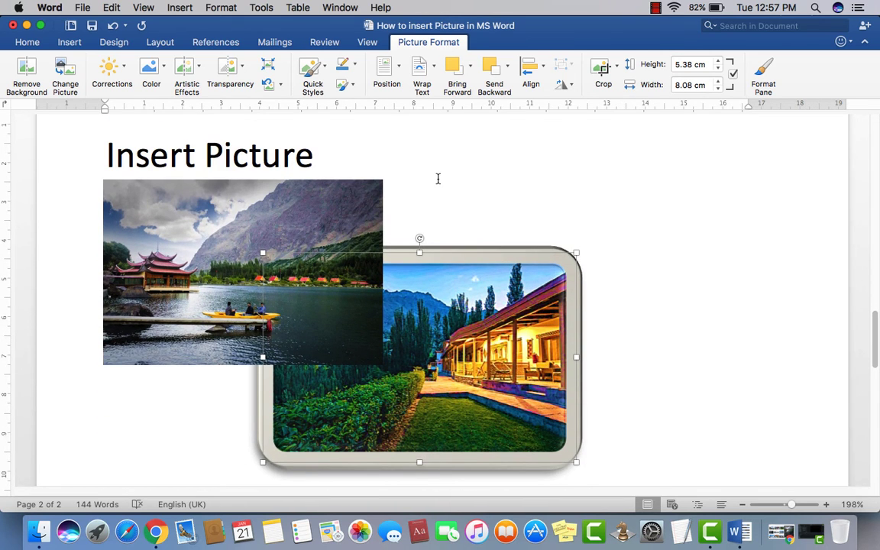
pyautogui.scroll(-2, 447, 201)
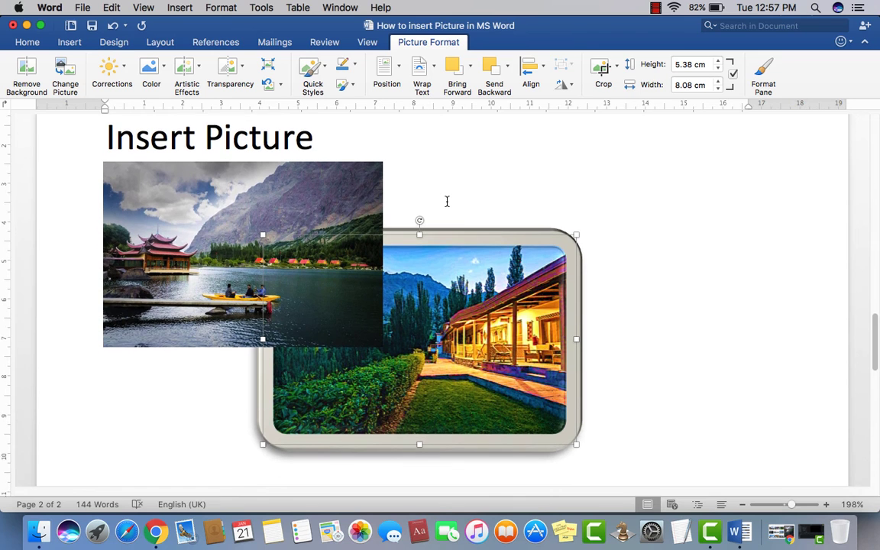
pyautogui.scroll(3, 447, 201)
pyautogui.click(308, 215)
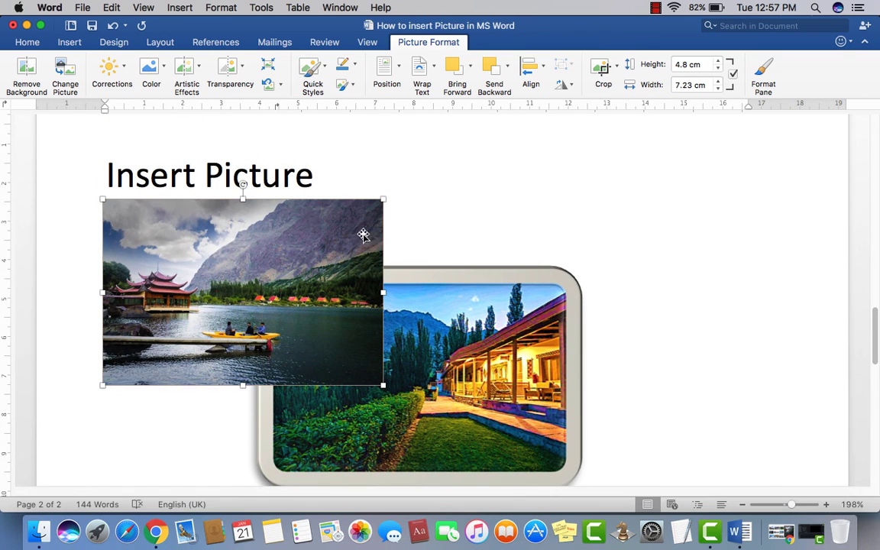
pyautogui.moveTo(266, 250)
pyautogui.mouseDown()
pyautogui.moveTo(433, 258)
pyautogui.moveTo(572, 248)
pyautogui.moveTo(623, 212)
pyautogui.moveTo(584, 247)
pyautogui.mouseUp()
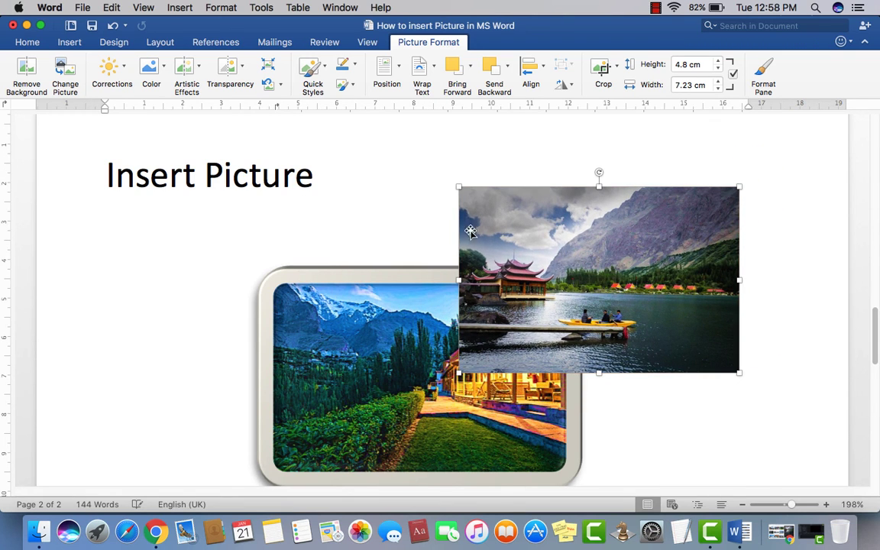
pyautogui.moveTo(471, 230); pyautogui.dragTo(205, 268)
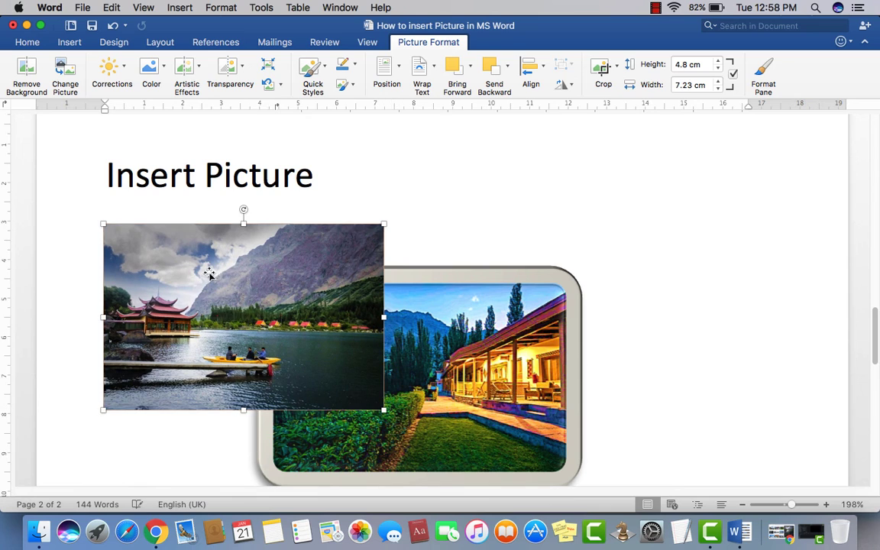
pyautogui.click(552, 206)
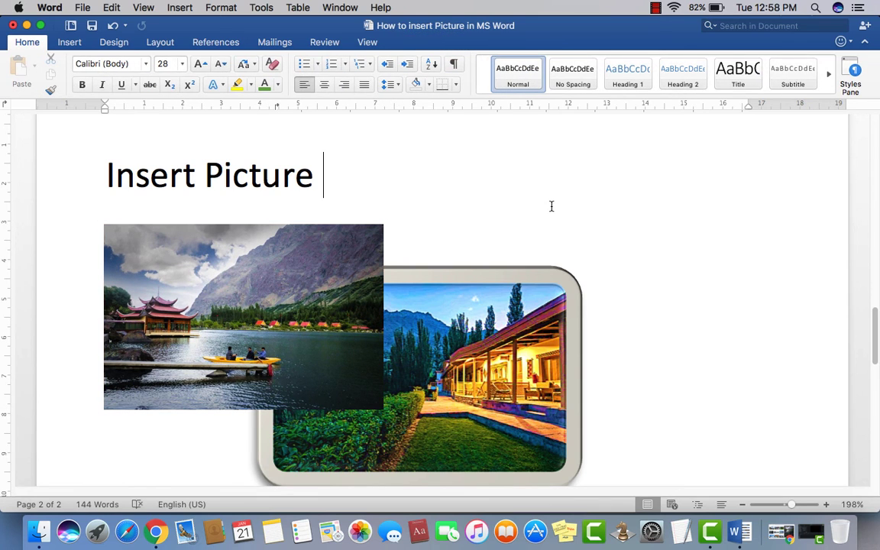